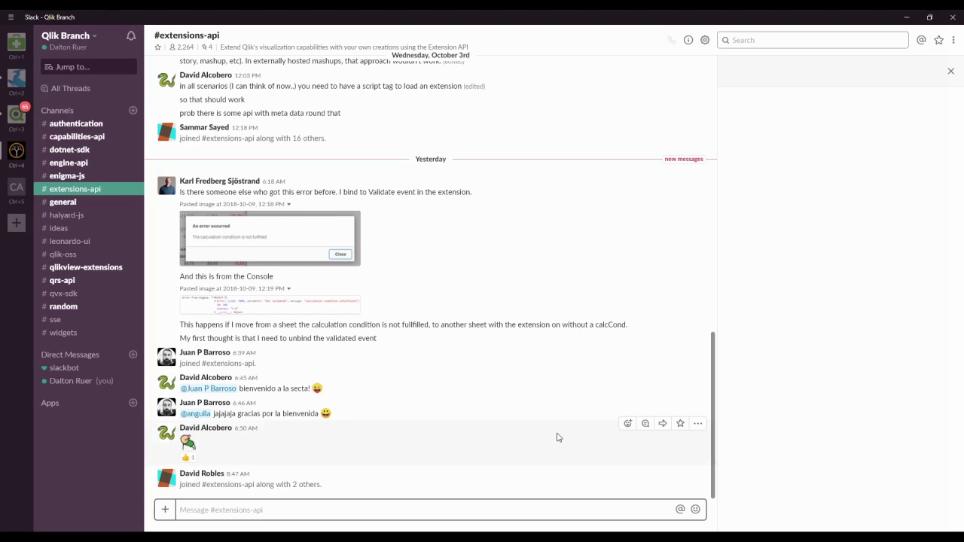
- Switch to the CrunchBot At Qlik workspace and send CrunchBot the message "help"
click(15, 194)
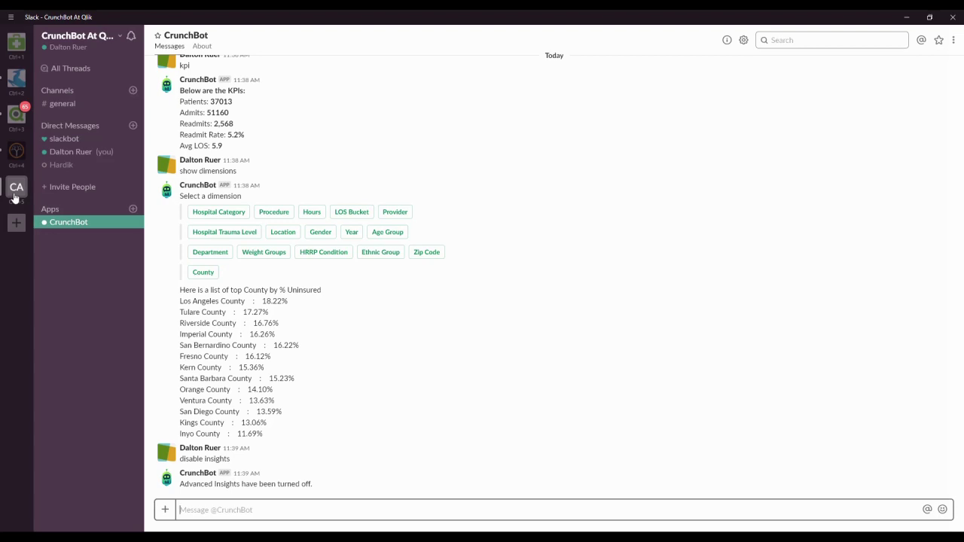
text(help)
key(Return)
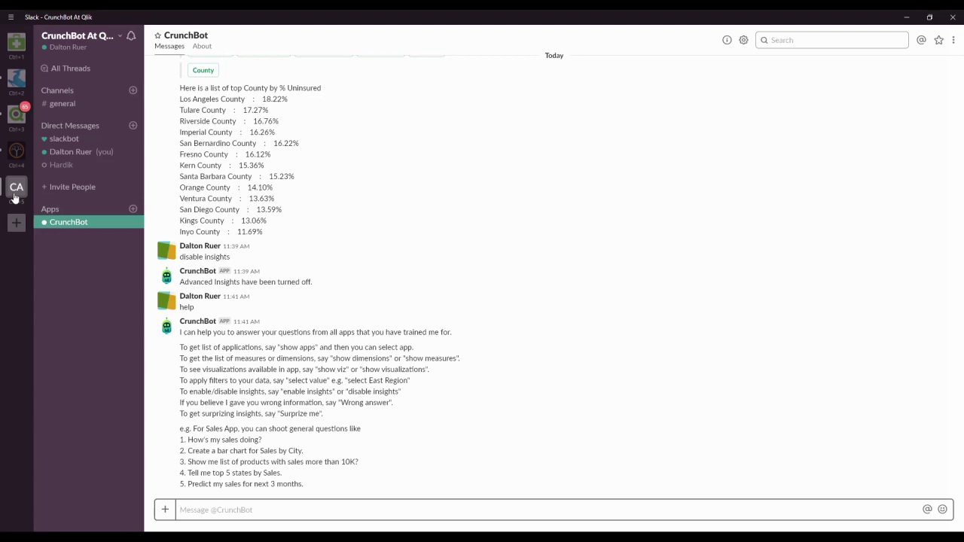
- Send CrunchBot the message "show me kpis", followed by "show dimensions"
text(show me kpis)
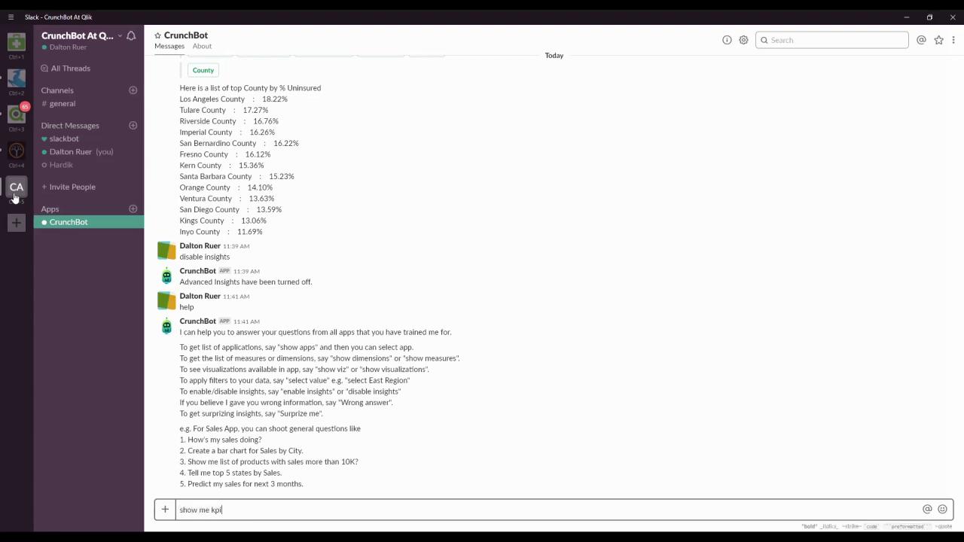
key(Return)
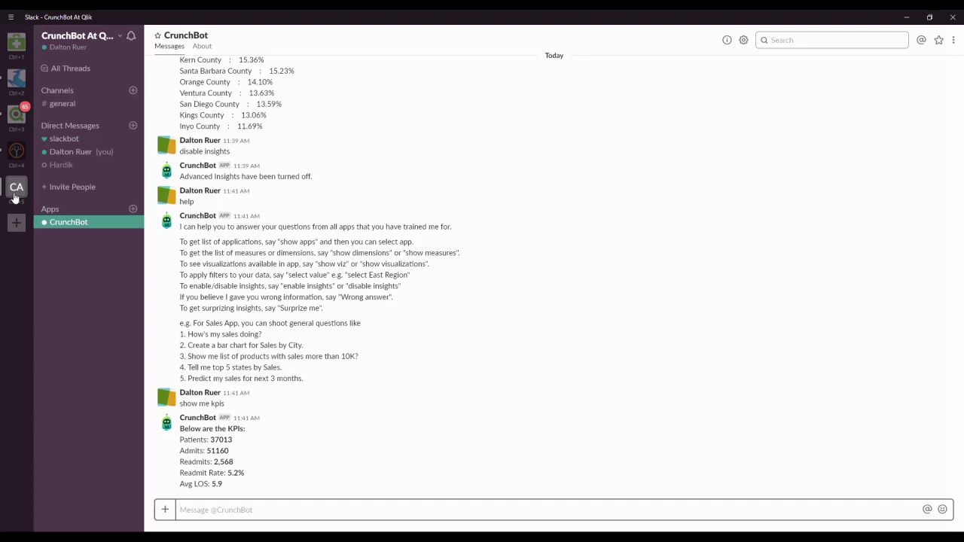
text(show diem)
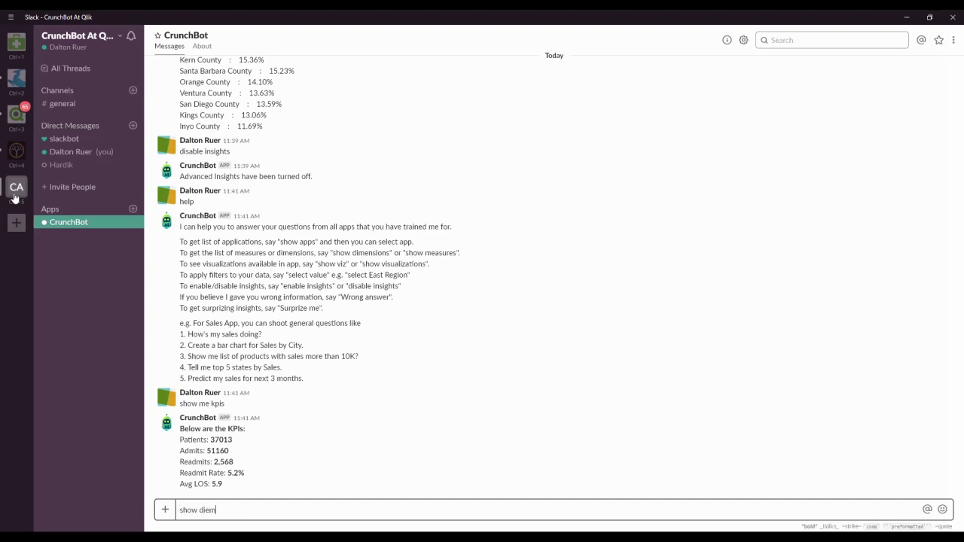
key(BackSpace)
key(BackSpace)
text(mensions)
key(Return)
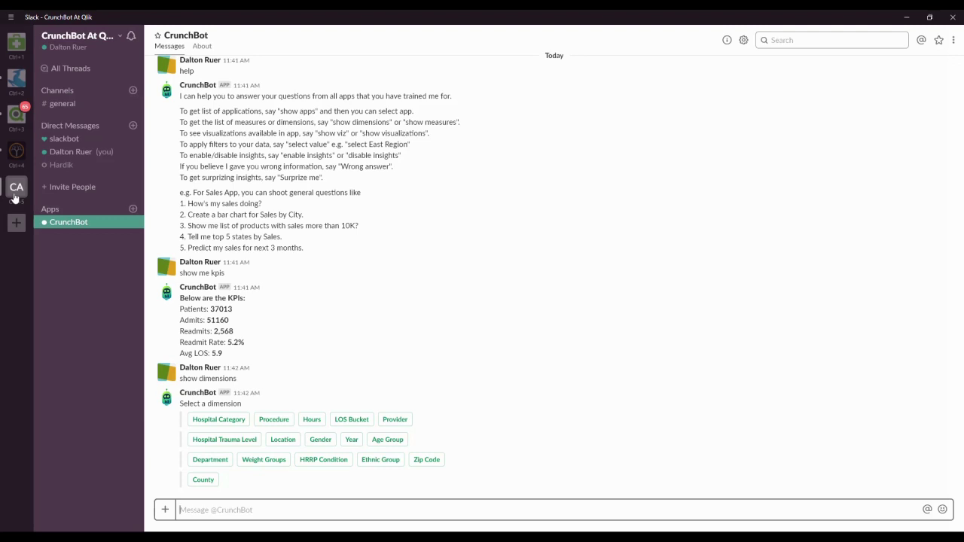
- Request the list with "show measures" and choose Avg LOS with its YoY comparison
text(show measures)
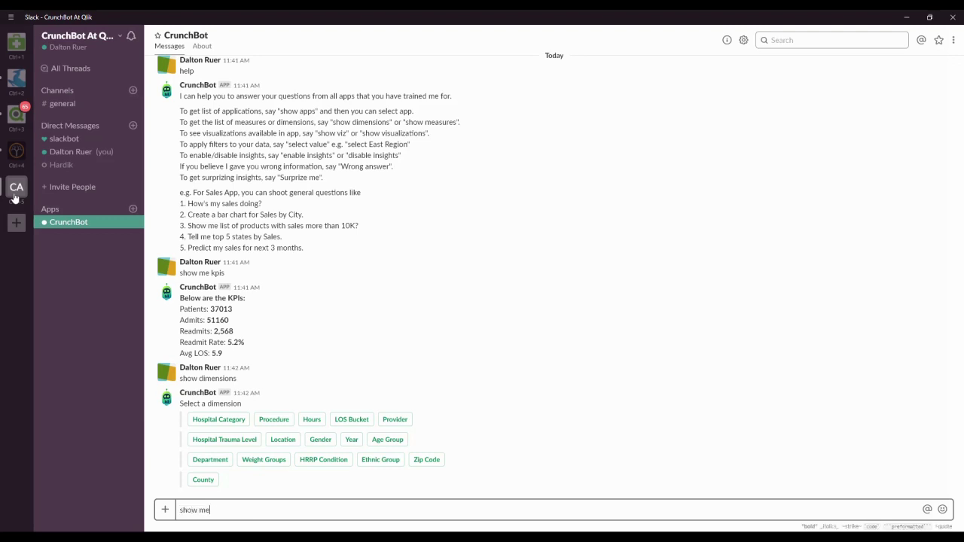
key(Return)
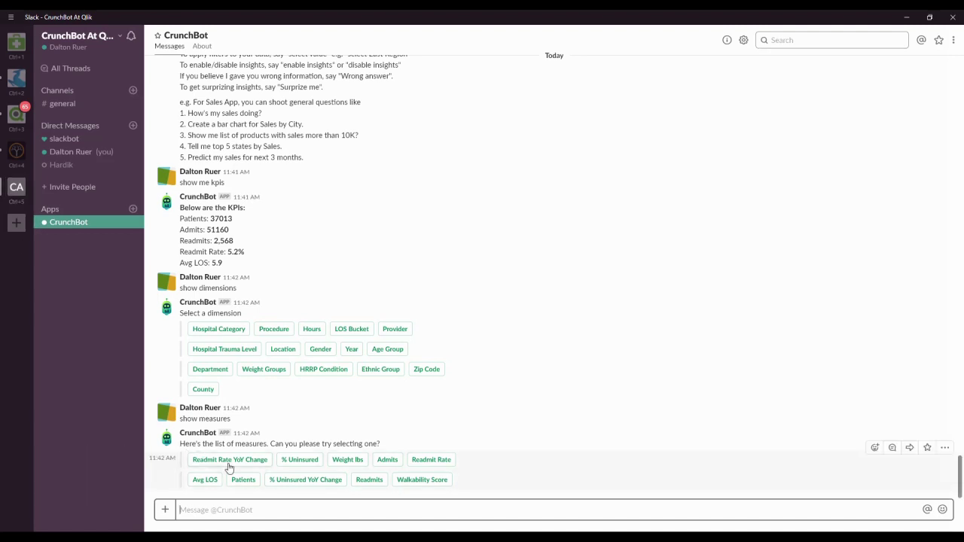
click(204, 480)
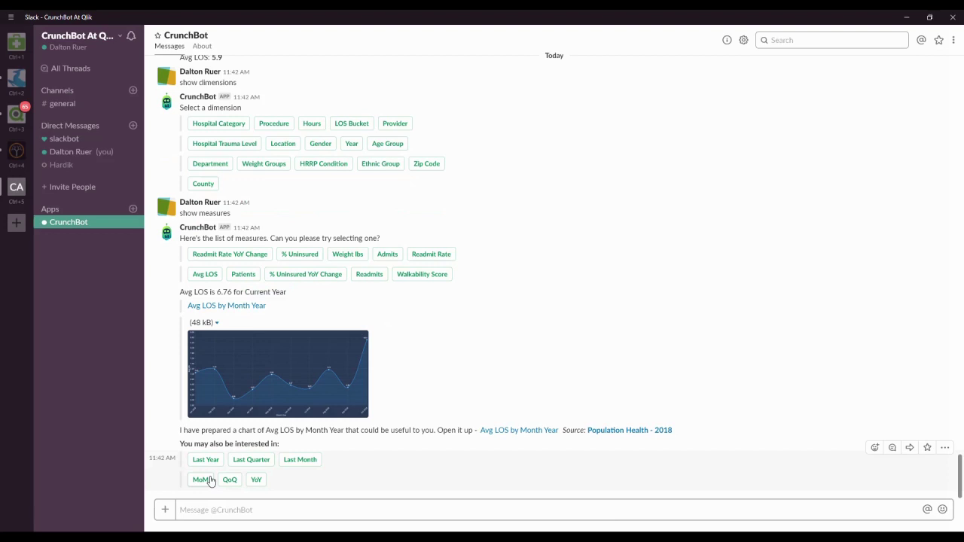
click(256, 480)
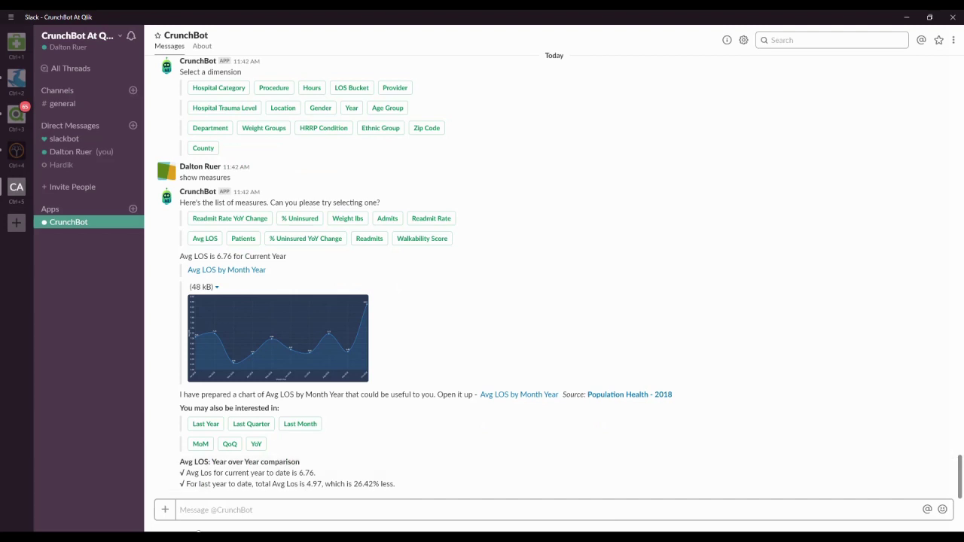
- Send CrunchBot "show viz" and choose the Patients by Age Group visualization
click(216, 509)
text(show viz)
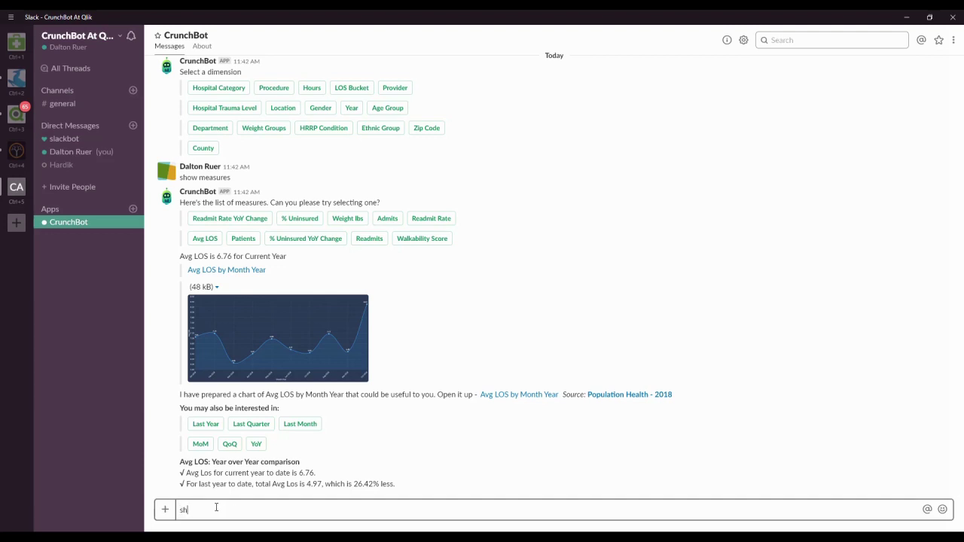
key(Return)
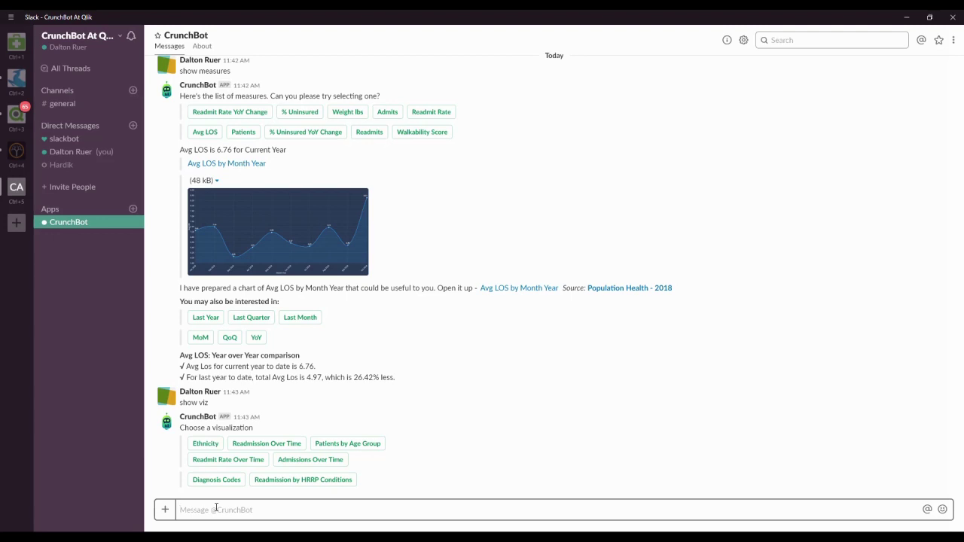
click(343, 443)
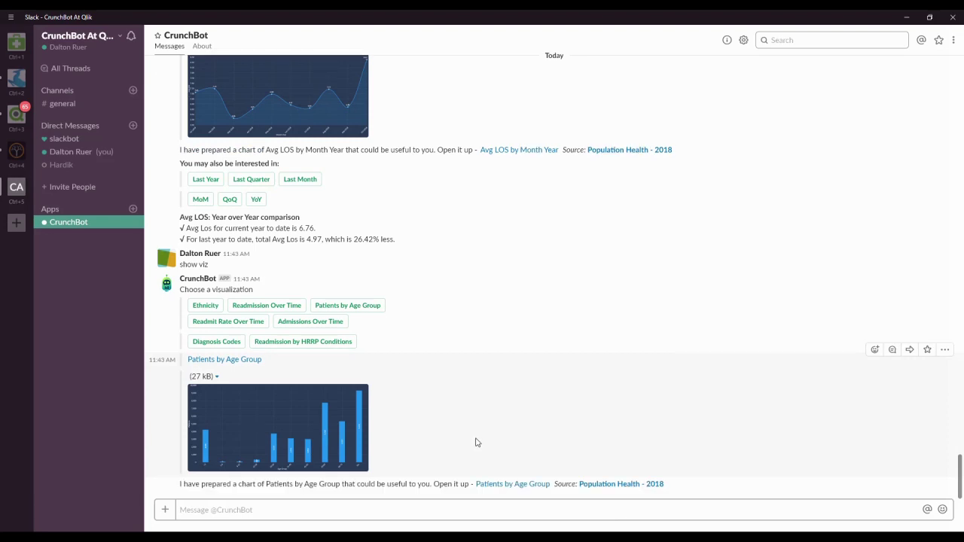
- View the Patients by Age Group chart enlarged, close it, and request the Readmit Rate Over Time visualization
click(338, 431)
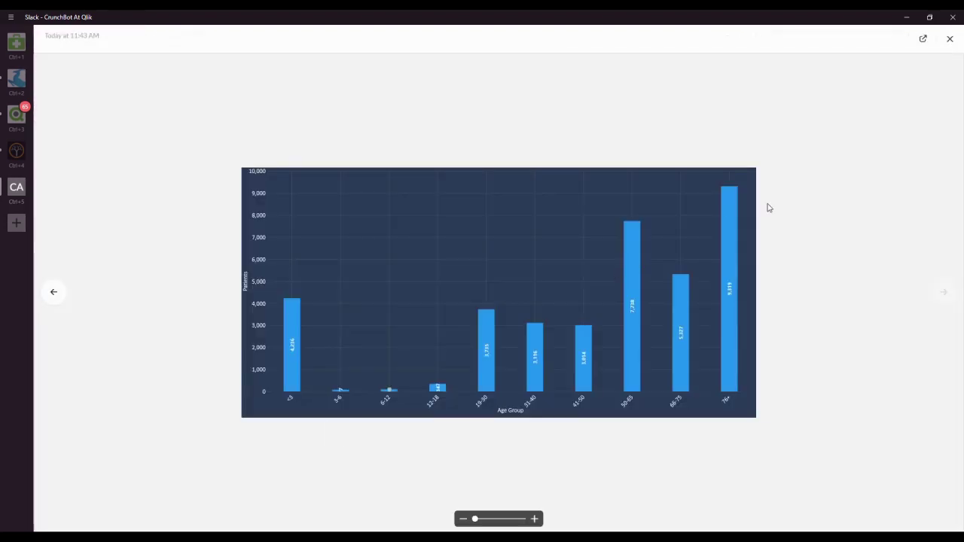
click(948, 39)
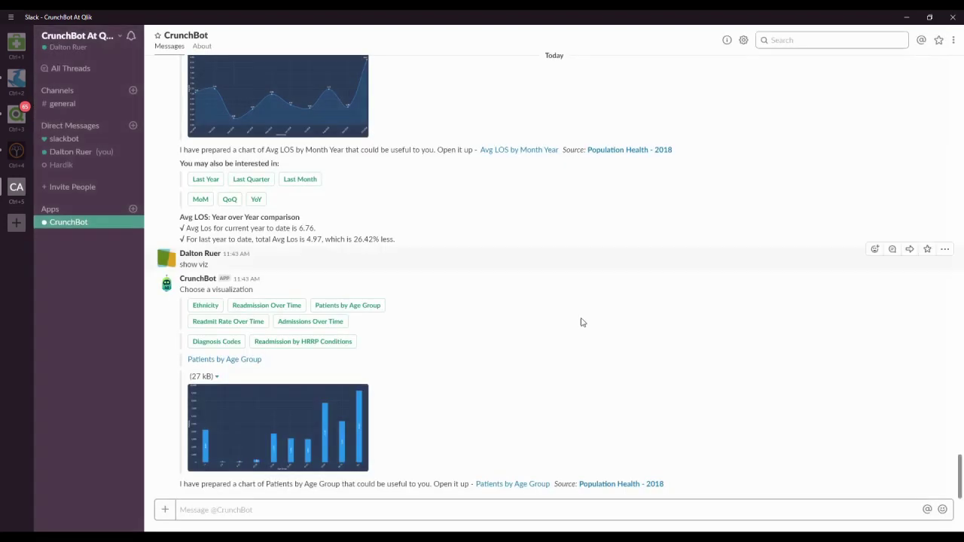
click(368, 509)
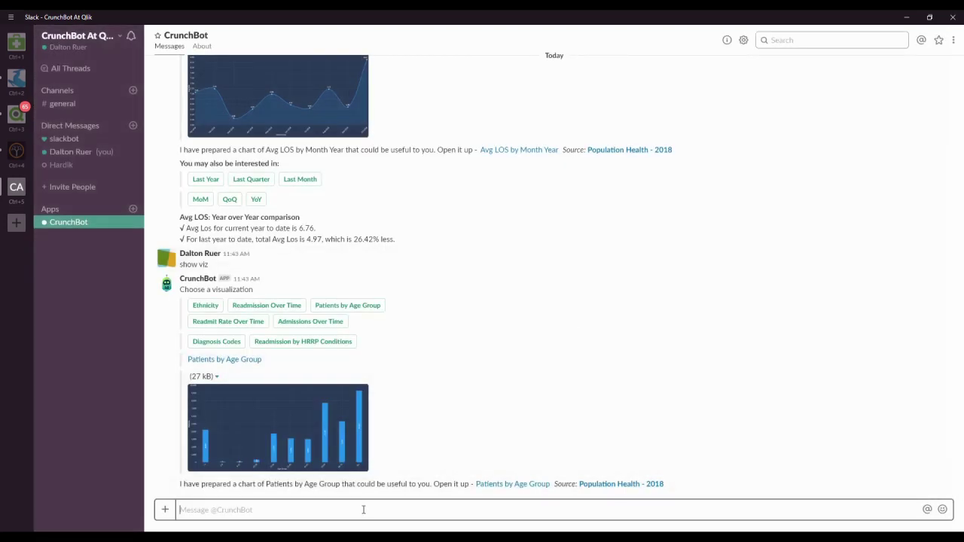
click(250, 327)
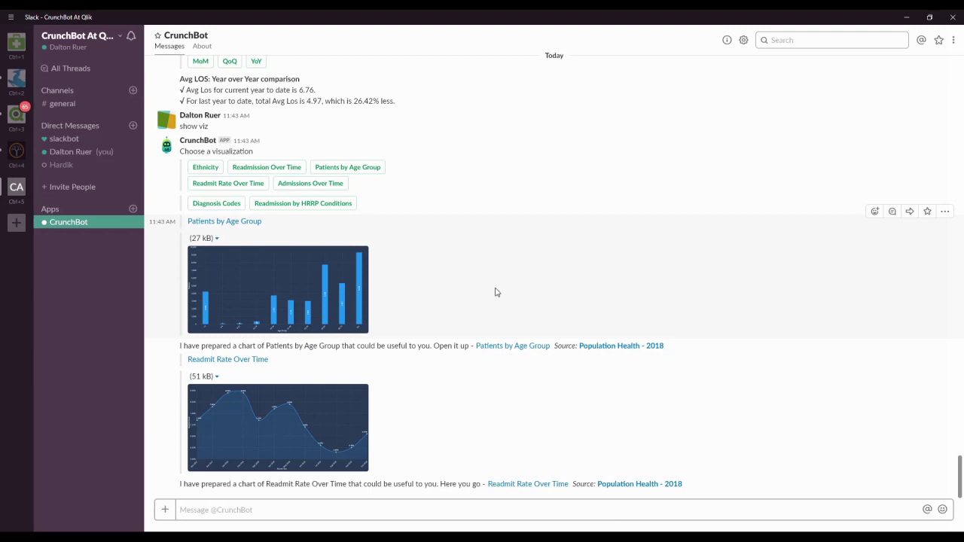
- Ask CrunchBot "how are my admissions doing" and request the YoY comparison for the admits
text(howd)
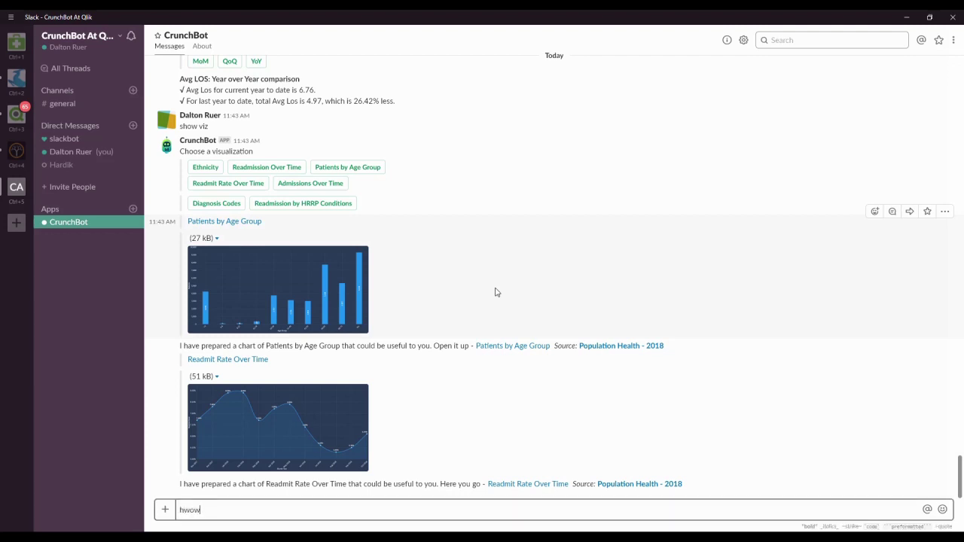
key(BackSpace)
key(BackSpace)
key(BackSpace)
text(ow are my admissions doing)
key(Return)
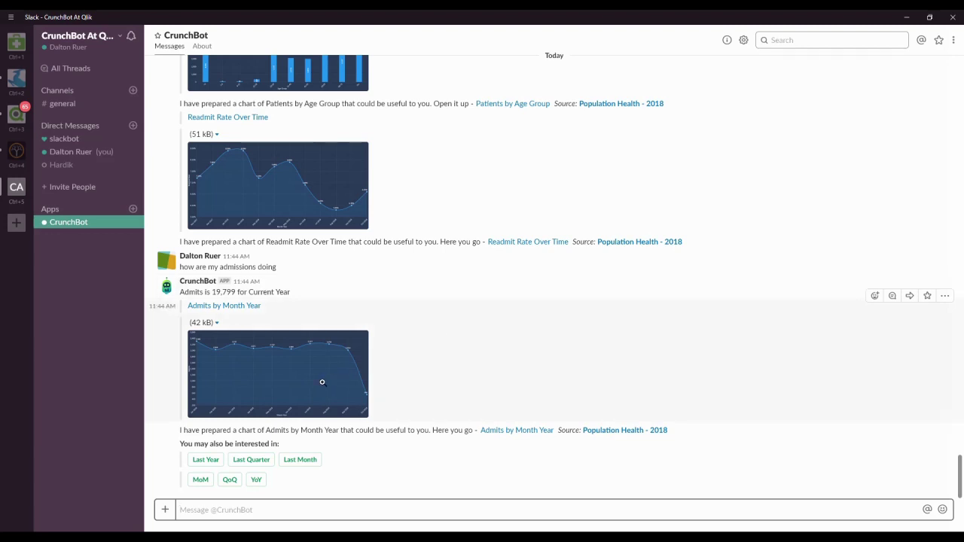
click(257, 482)
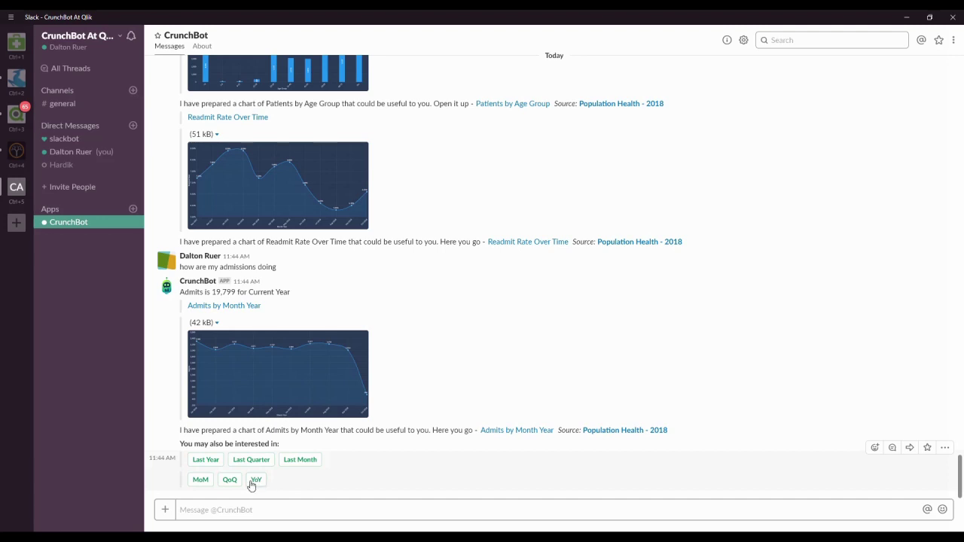
click(257, 480)
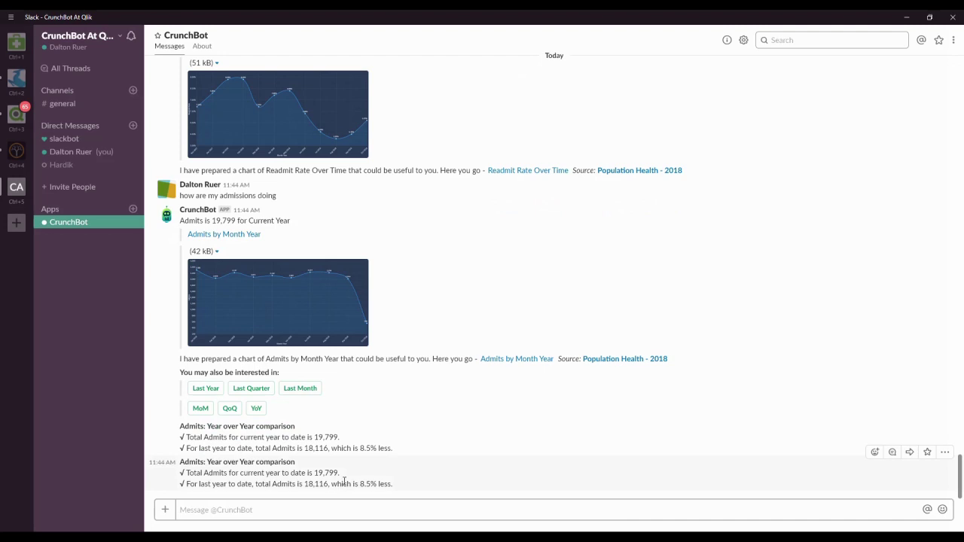
- Ask CrunchBot "what is the readmission rate" and narrow the answer with the follow-up "for copd"
text(what )
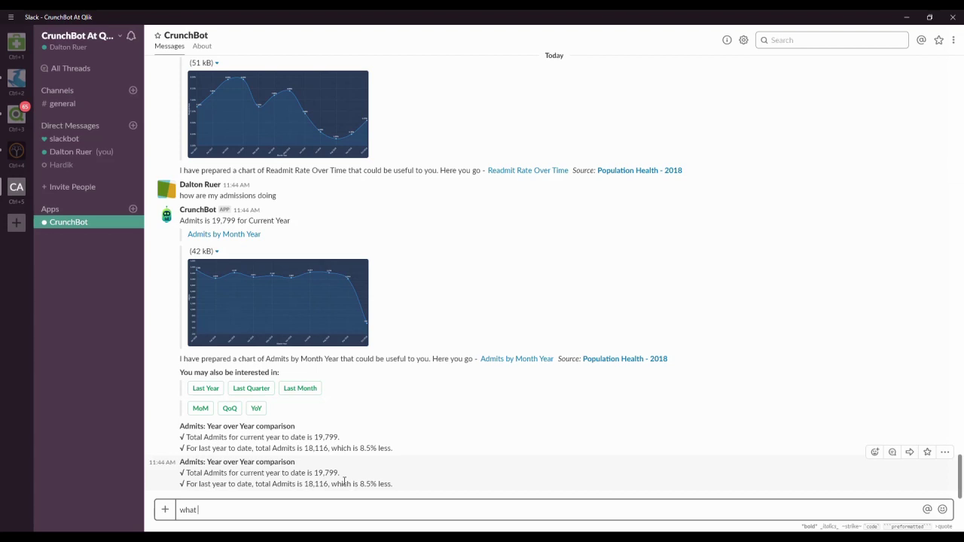
text(is the readmission rate)
key(Return)
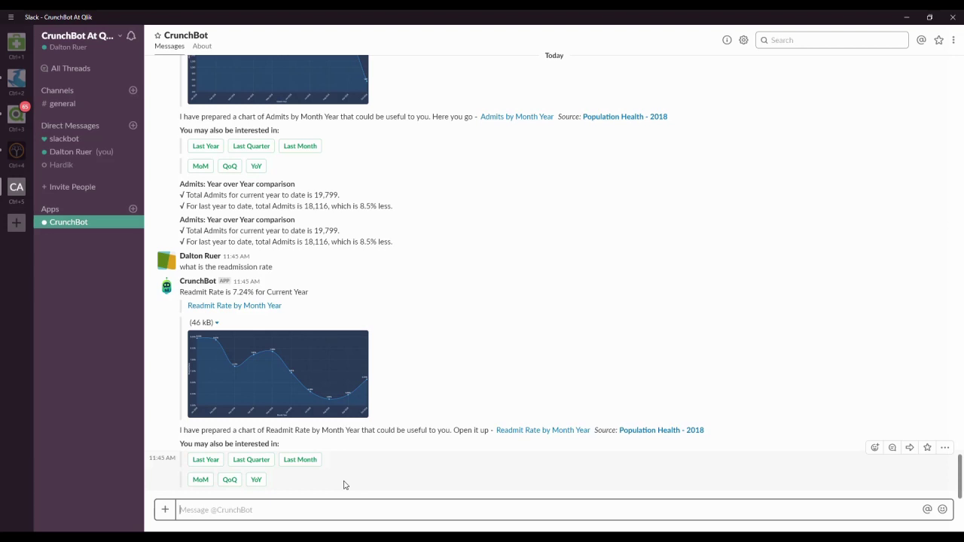
text(for copd)
key(Return)
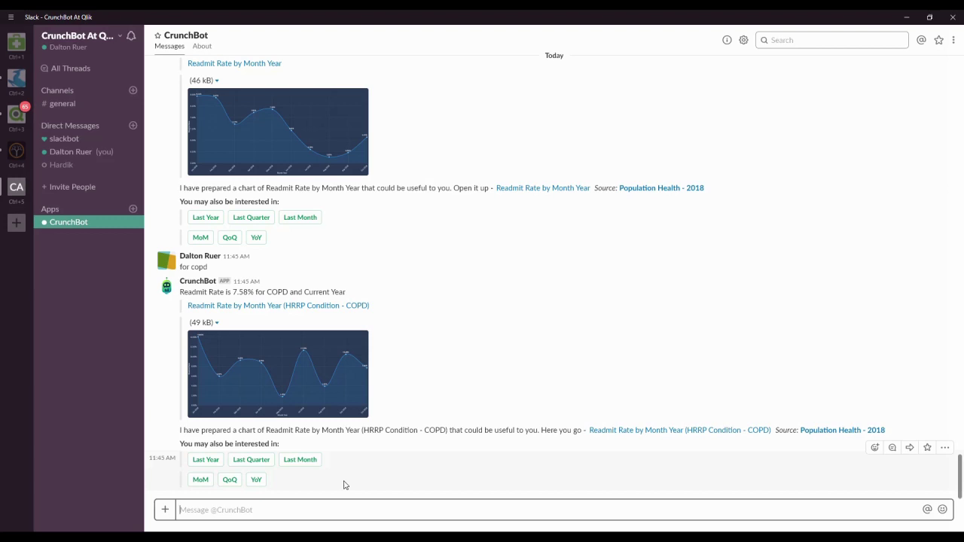
- Break down the readmission rate by sending CrunchBot the follow-up "by condition"
text(copd)
key(BackSpace)
key(BackSpace)
key(BackSpace)
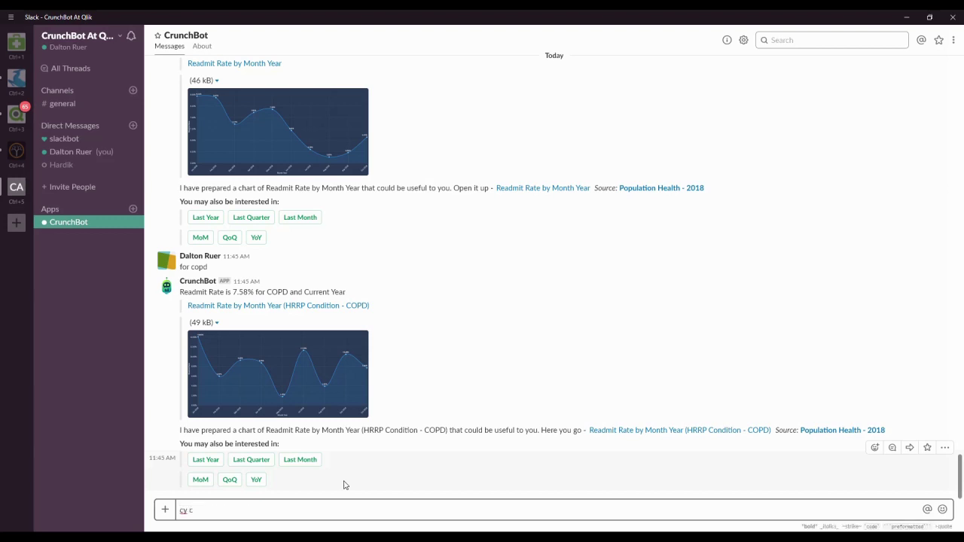
text(by condition)
key(Return)
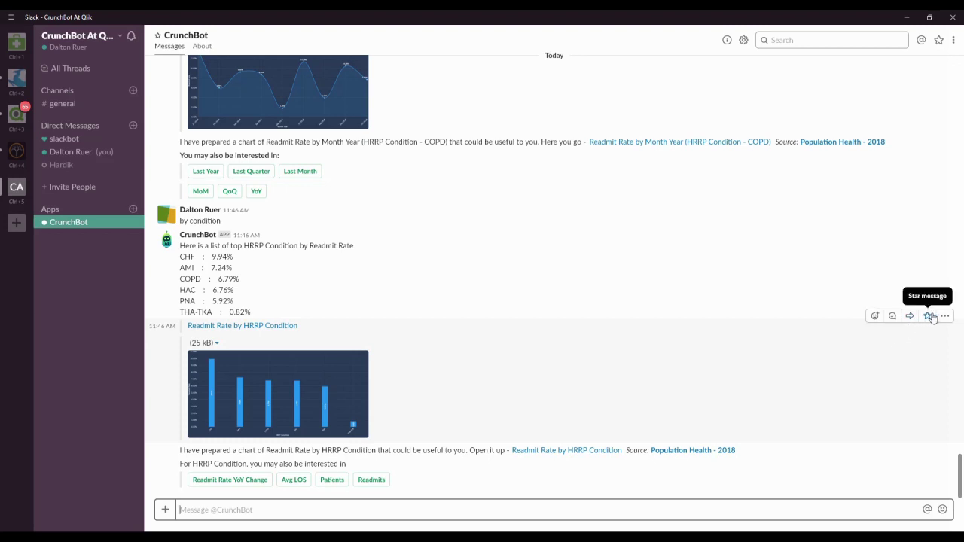
- Reply in the HRRP chart's thread: "Can someone help me understand this. I was sure we had the problem solved but it appears we are still in trouble"
click(893, 316)
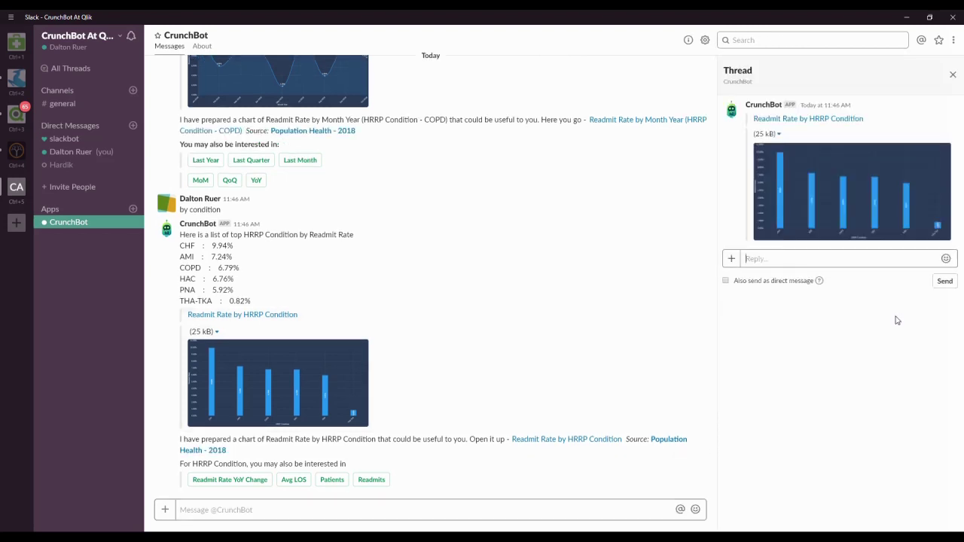
text(Can someone help me understand this. )
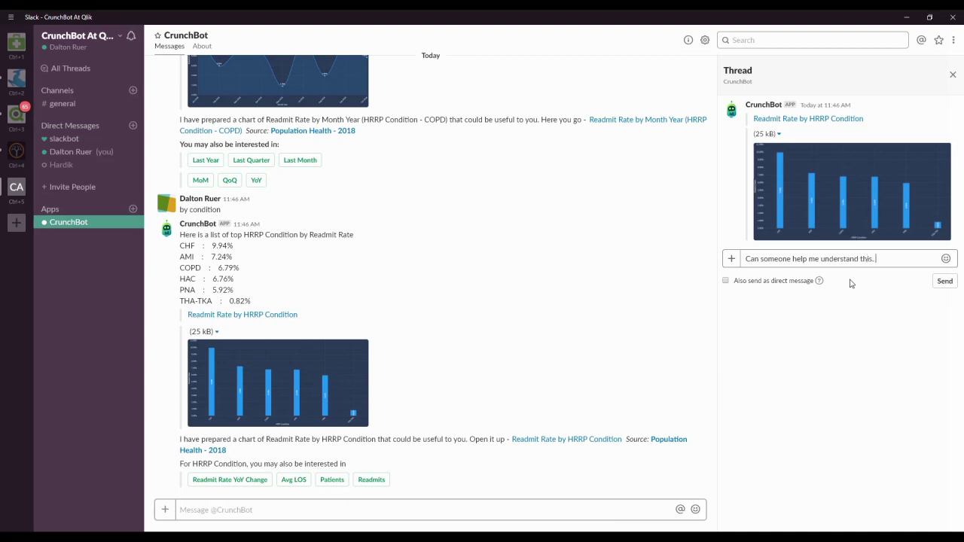
text(I was sure we had the problem so)
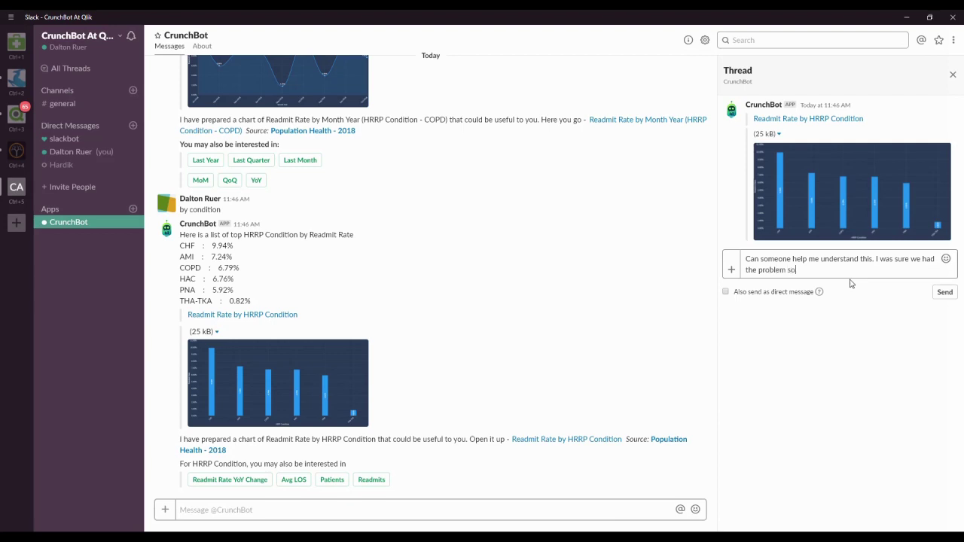
text(lved but it appears)
text(are still in trouble)
key(Return)
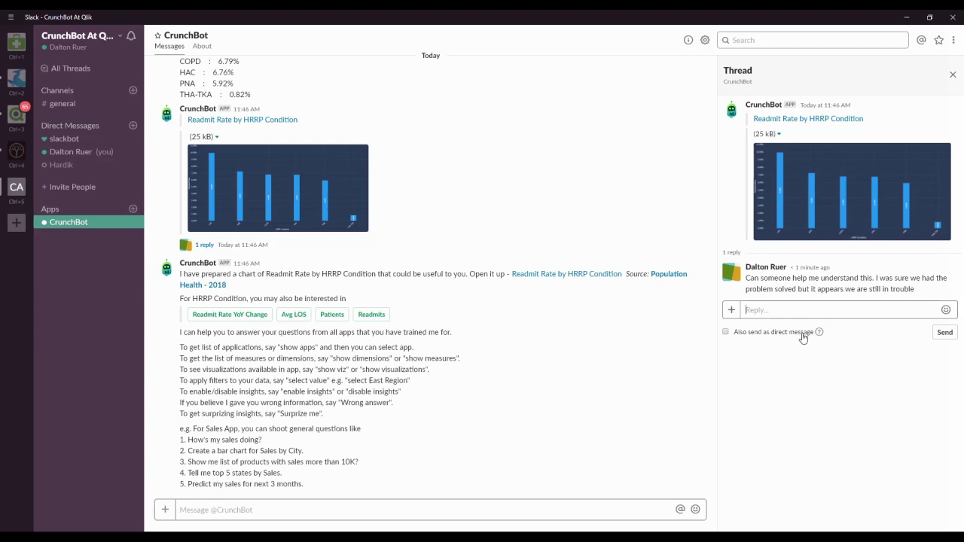
- Ask CrunchBot in the main conversation to "show me the top 8 providers by admissions"
click(511, 511)
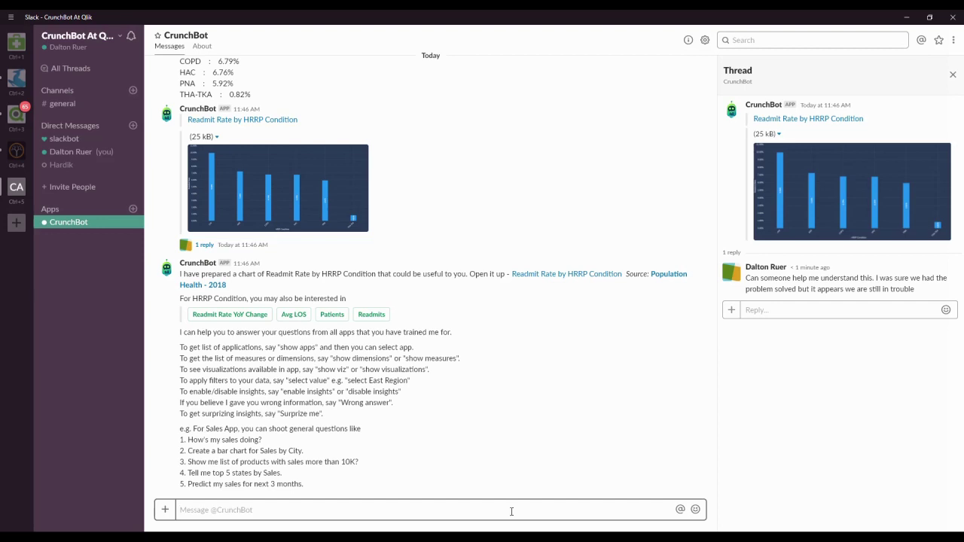
text(show me )
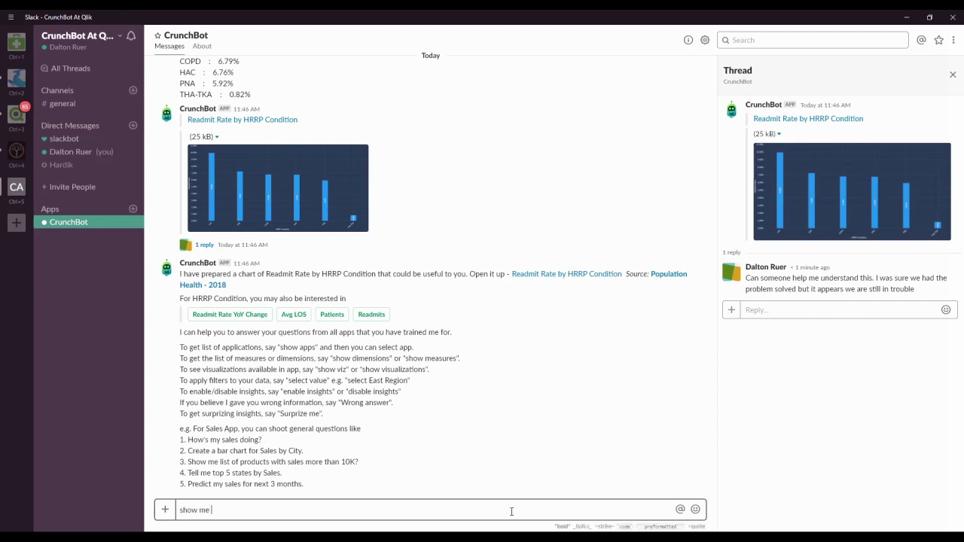
text(the top 8 providers by admissions)
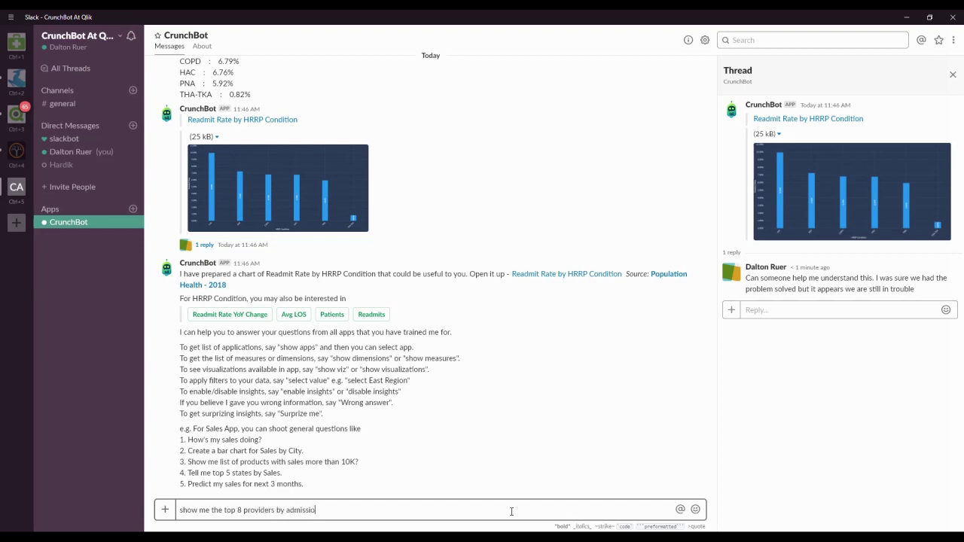
key(Return)
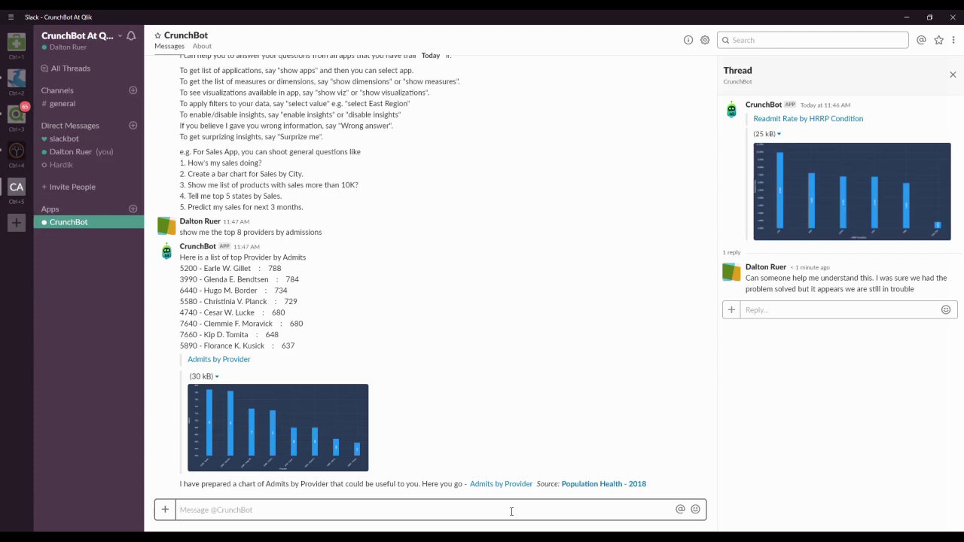
- Filter the provider admissions answer with the follow-up "for M", and ask CrunchBot to "create a chart for admissions by county"
text(for M)
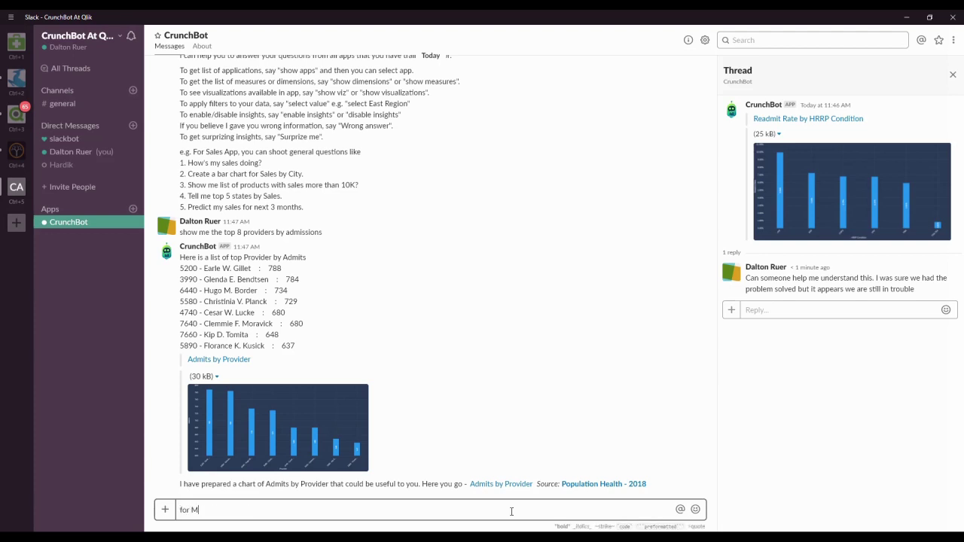
key(Return)
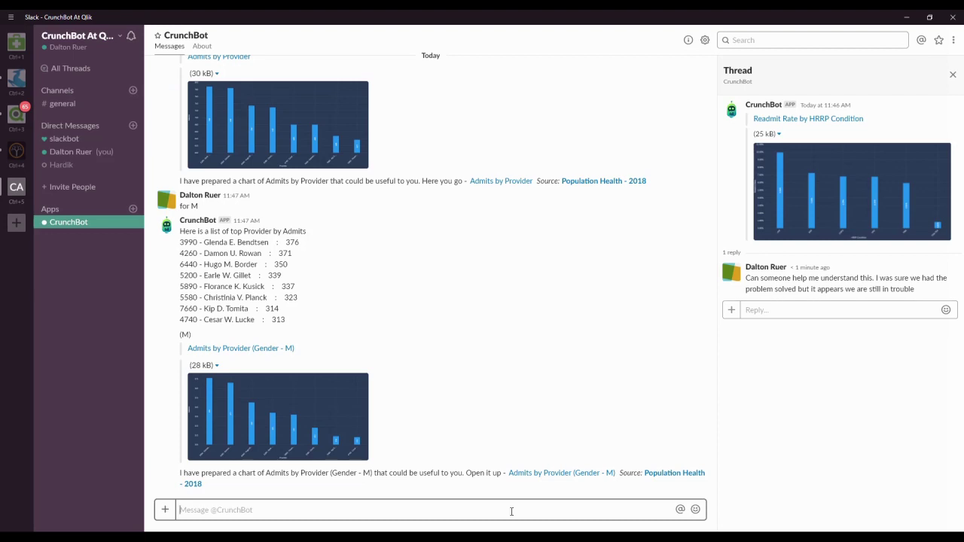
text(create a )
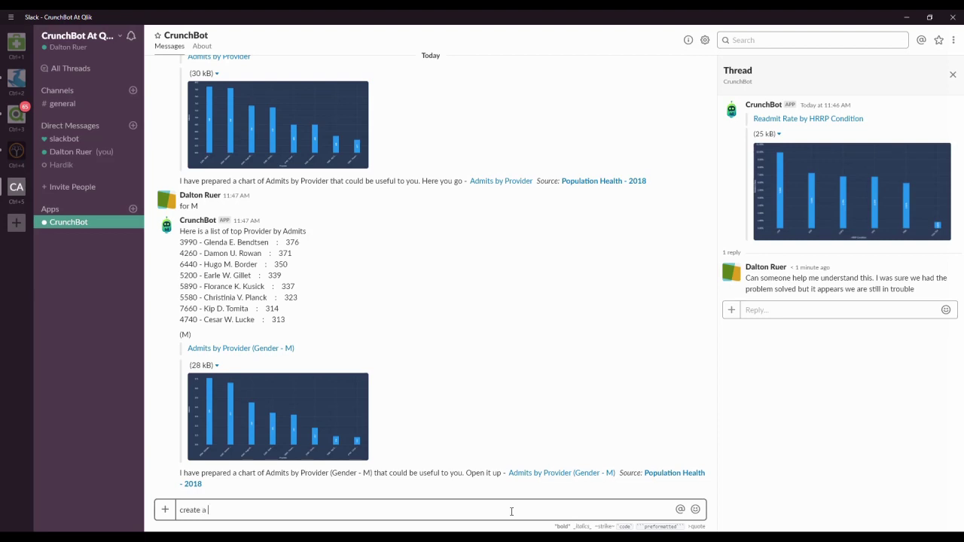
text(chart for admissions by county)
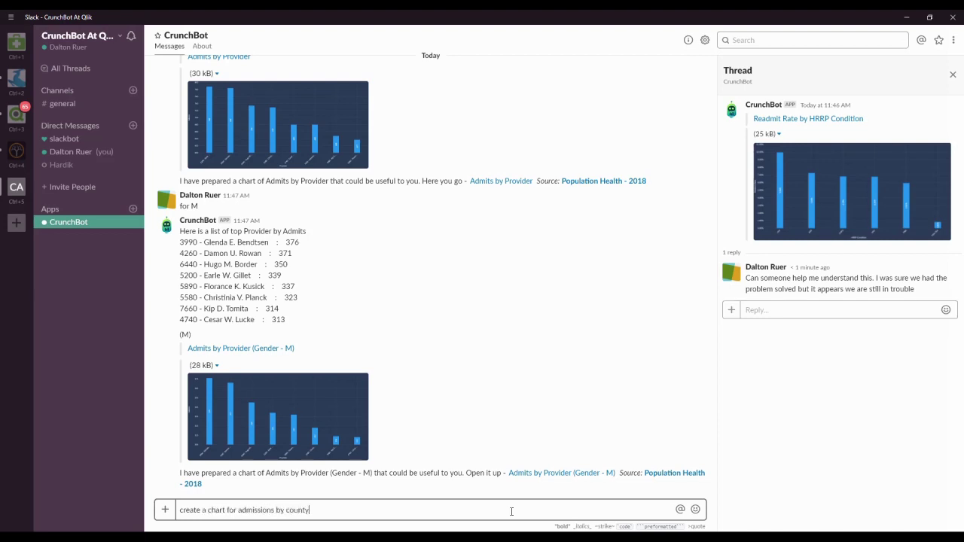
key(Return)
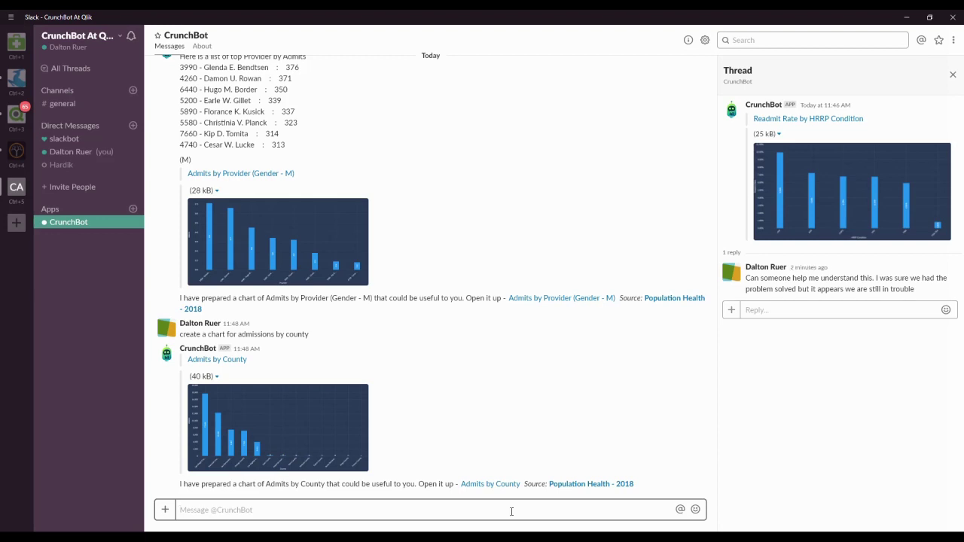
- Turn on CrunchBot's insights by sending "enabled insights" and choose the Advanced insight type
text(enabled insit)
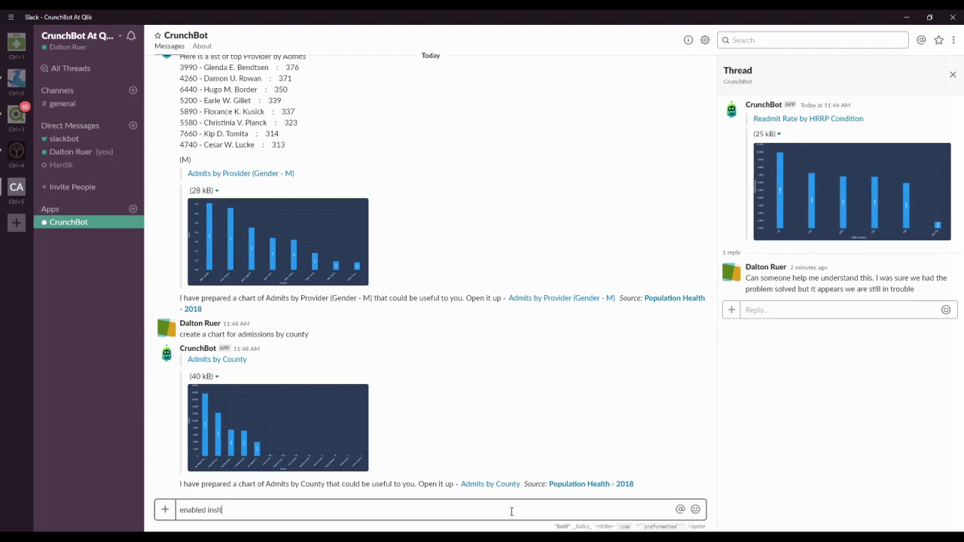
key(BackSpace)
text(ghts)
key(Return)
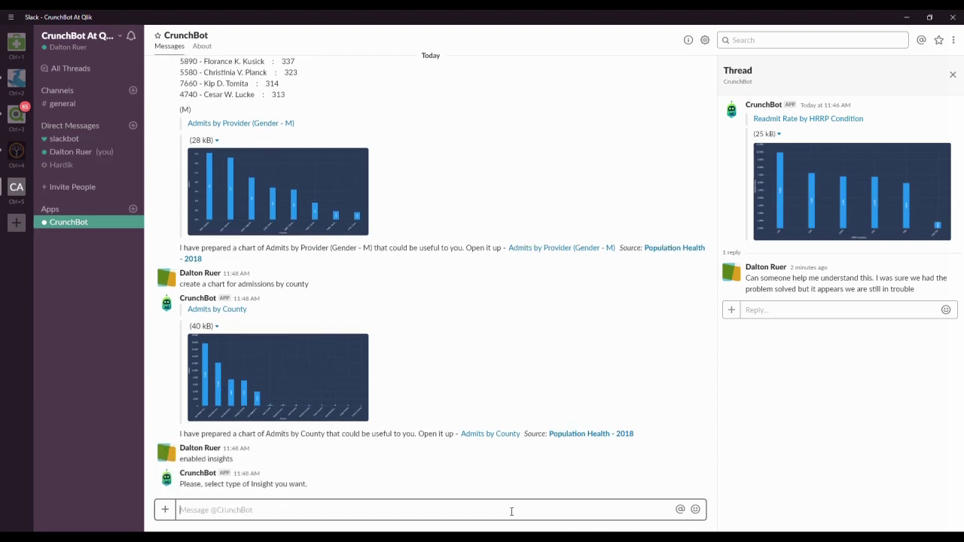
click(253, 482)
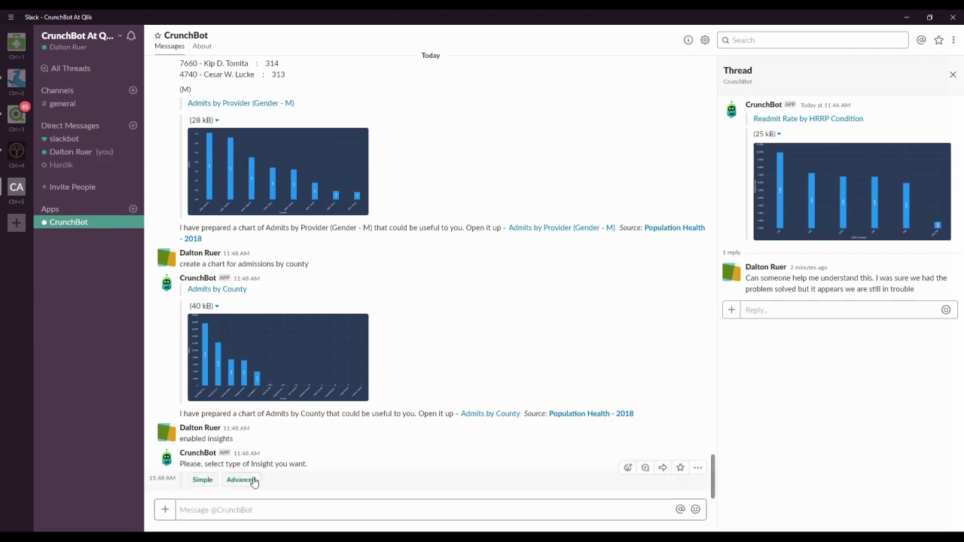
- Ask CrunchBot "how are my admissions doing"
click(278, 511)
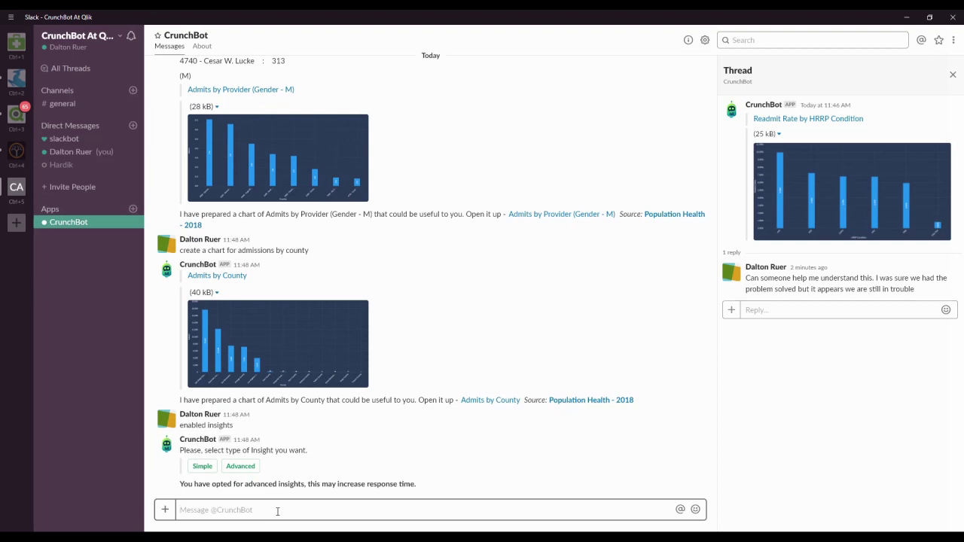
text(how )
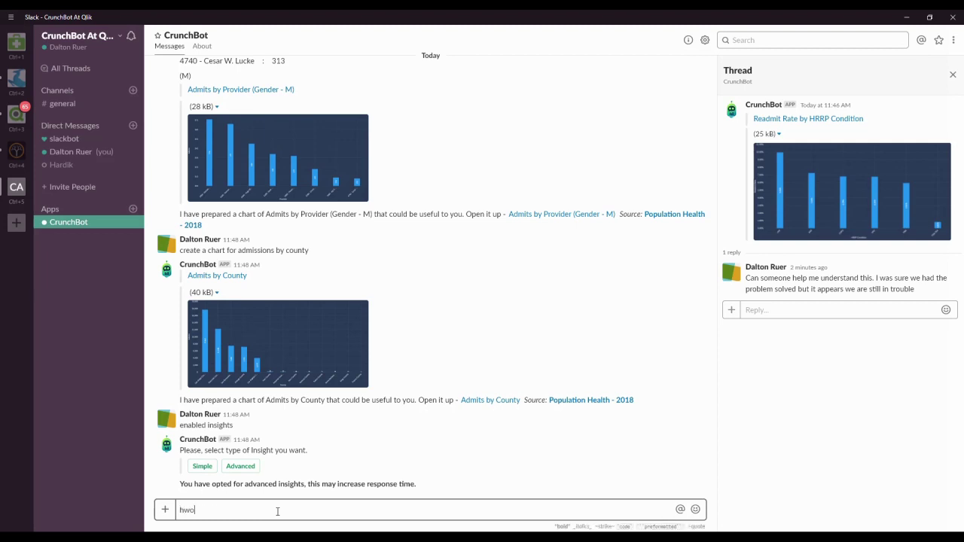
text(are my admssi)
key(BackSpace)
key(BackSpace)
key(BackSpace)
text(issions doing)
key(Return)
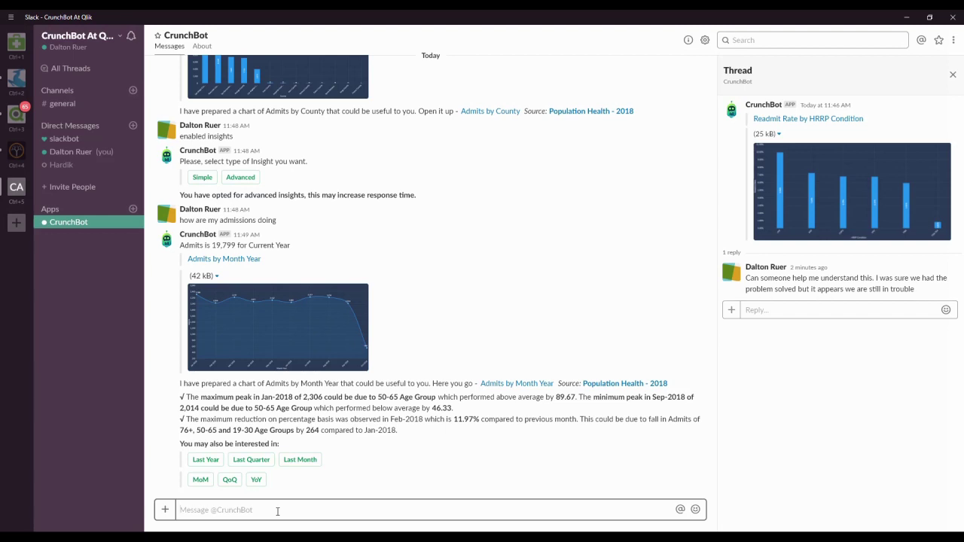
- Ask CrunchBot to "show me top 10 providers for admissions" and star the returned Admits by Provider chart
text(show me t)
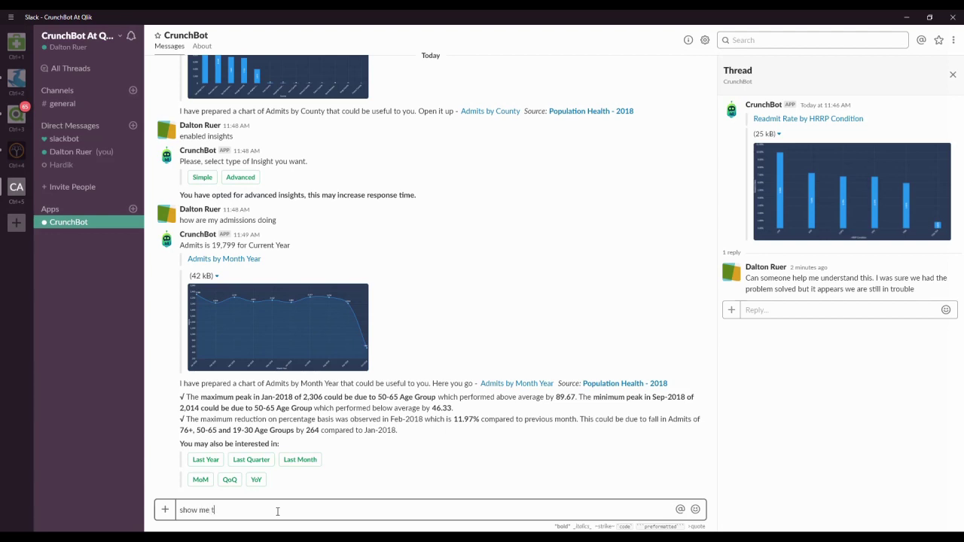
text(op 10 providers for admissions)
key(Return)
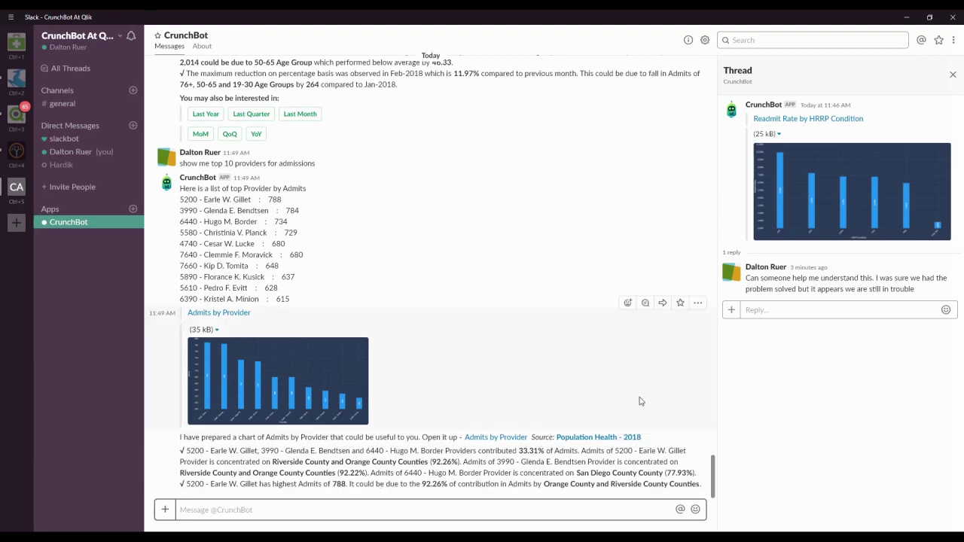
click(680, 302)
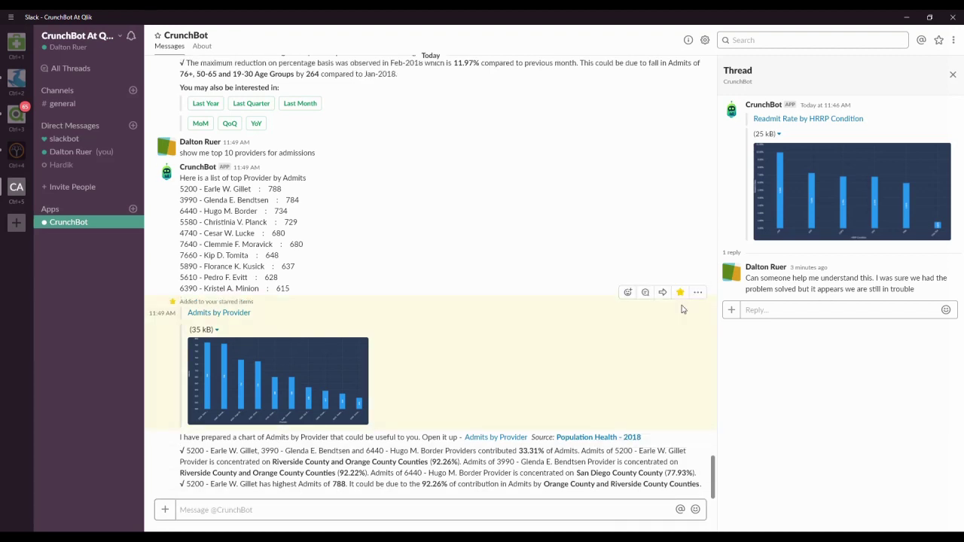
- Ask CrunchBot to "show me departments with more than 200 admissions"
click(484, 512)
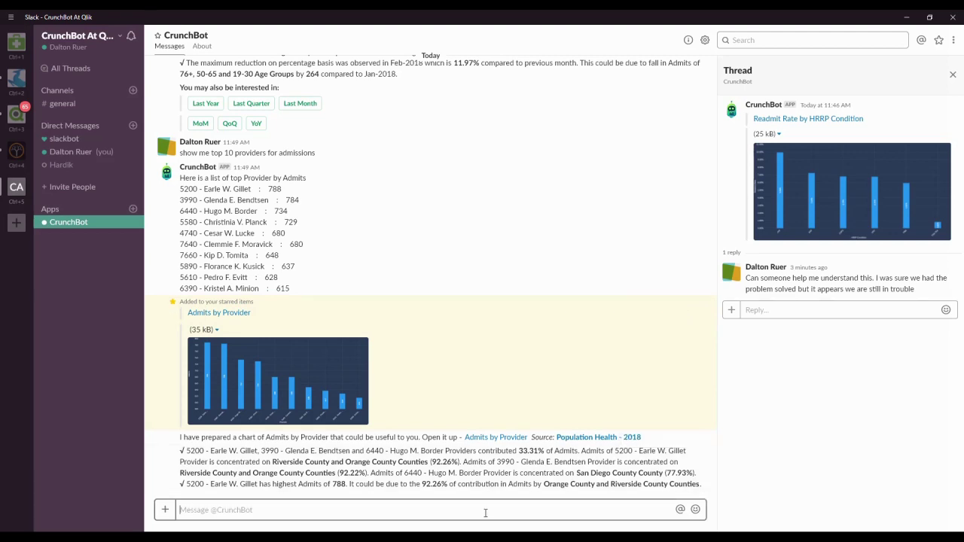
text(show )
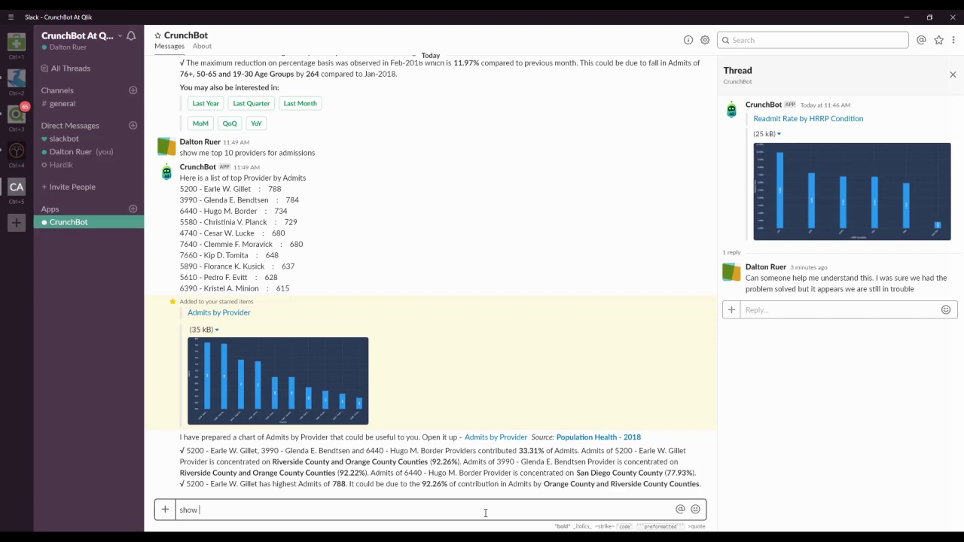
text(me departments with more than 200 )
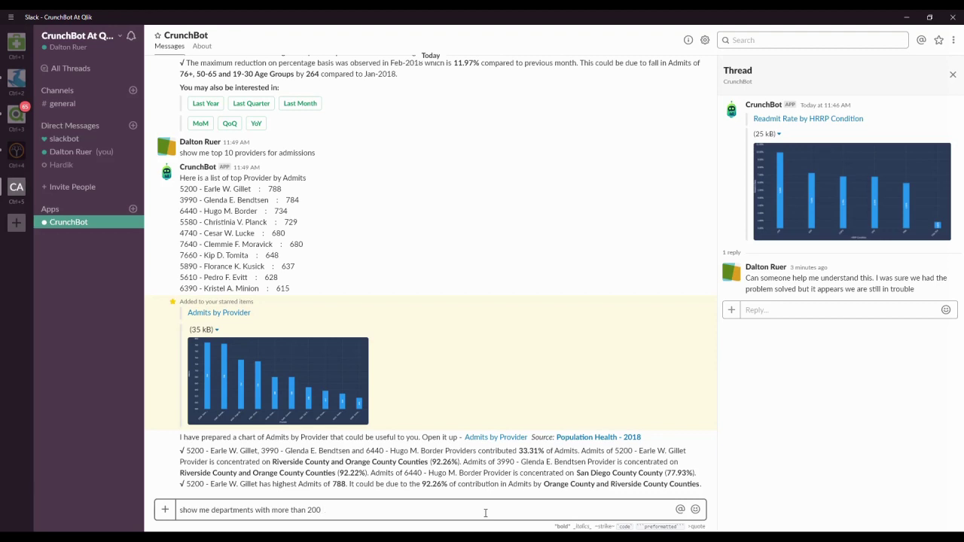
text(admissions)
key(Return)
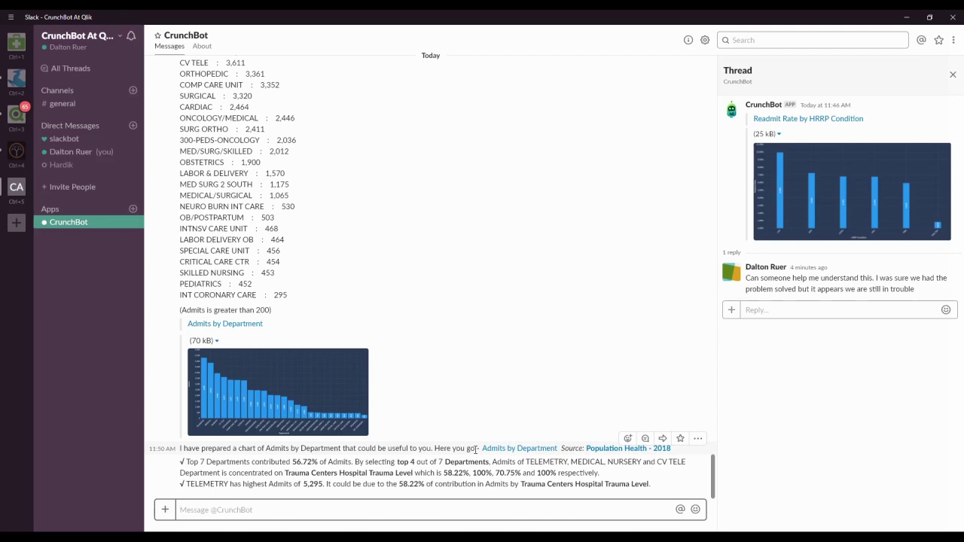
- Request "show me top 10 % Uninsured Census Tracts" from CrunchBot and have the details emailed with "email me"
text(show me top )
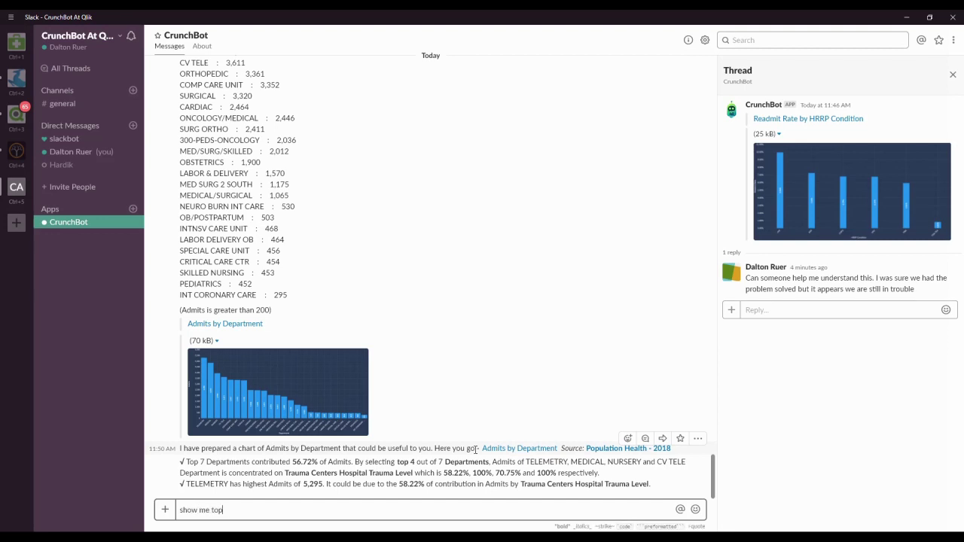
text(10 % Uninsured Census Tracts)
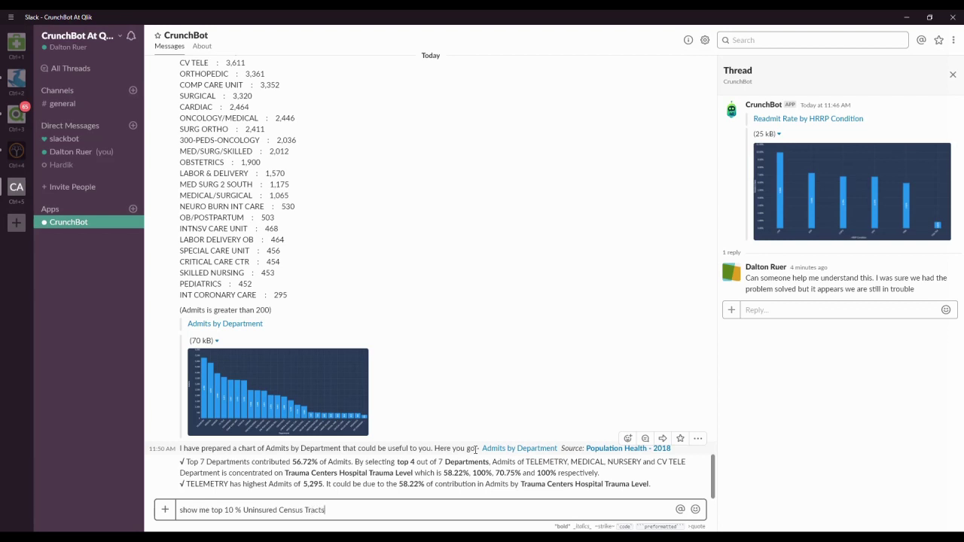
key(Return)
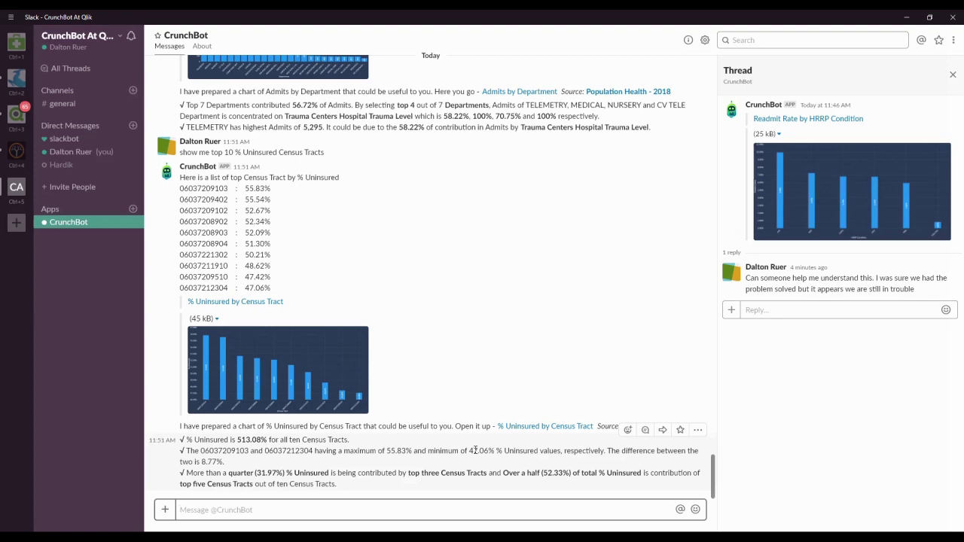
text(email me)
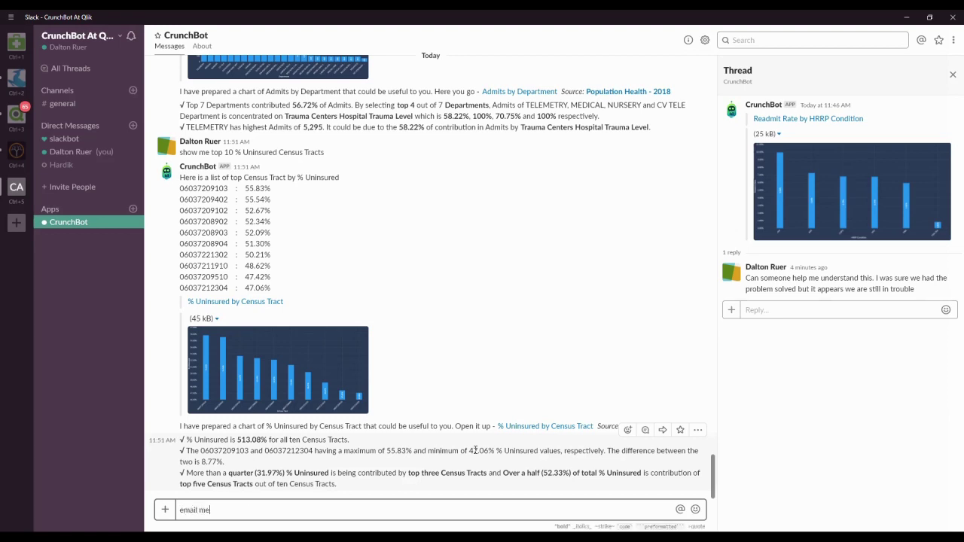
key(Return)
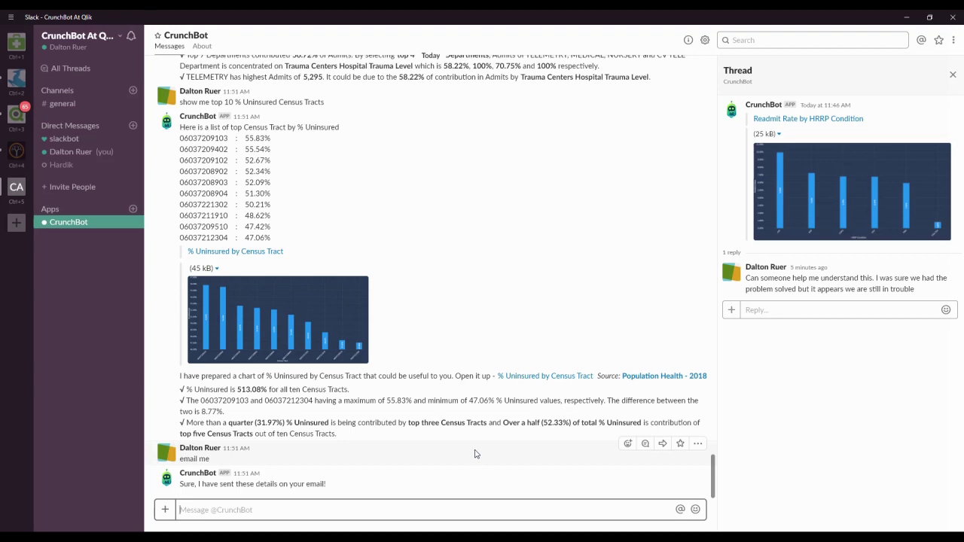
- Request an unprompted insight from CrunchBot by sending "surprise me"
text(surpri)
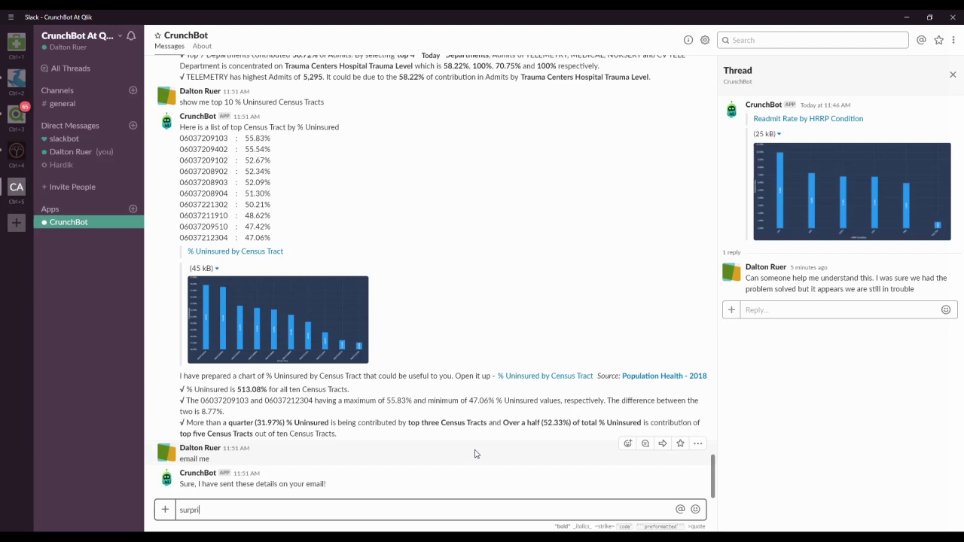
text(se me)
key(Return)
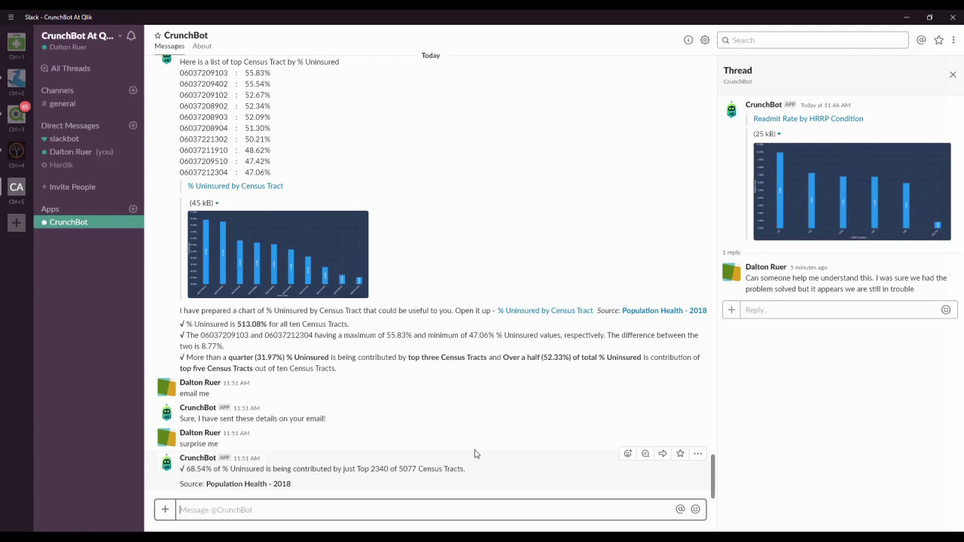
- Request a surprise insight about admissions by sending CrunchBot "surprise me with admissions"
text(surpise me )
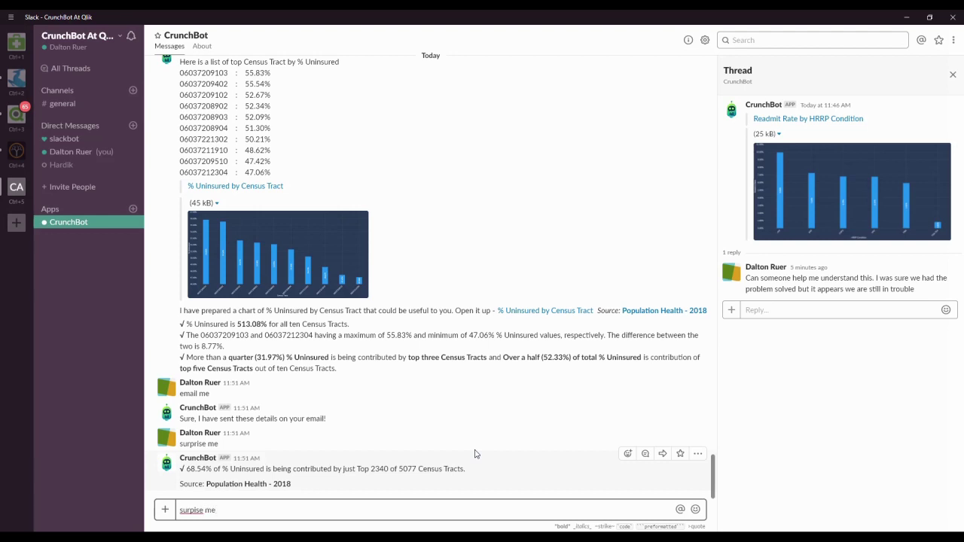
text(for)
key(BackSpace)
key(BackSpace)
key(BackSpace)
key(BackSpace)
key(BackSpace)
key(BackSpace)
key(BackSpace)
key(BackSpace)
key(BackSpace)
text(rise me with admissions)
key(Return)
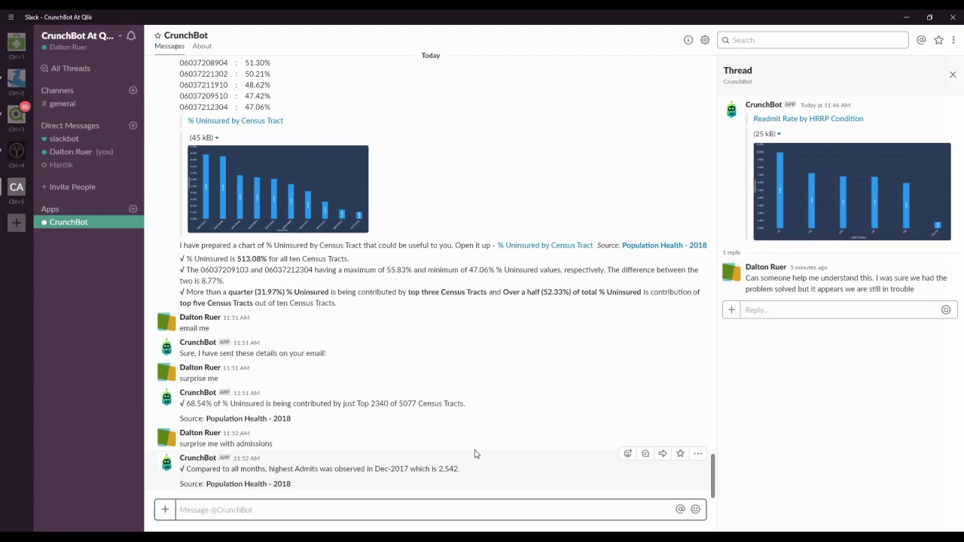
- Request a surprise insight on readmissions by sending CrunchBot "surprise me for readmission rate"
text(surp)
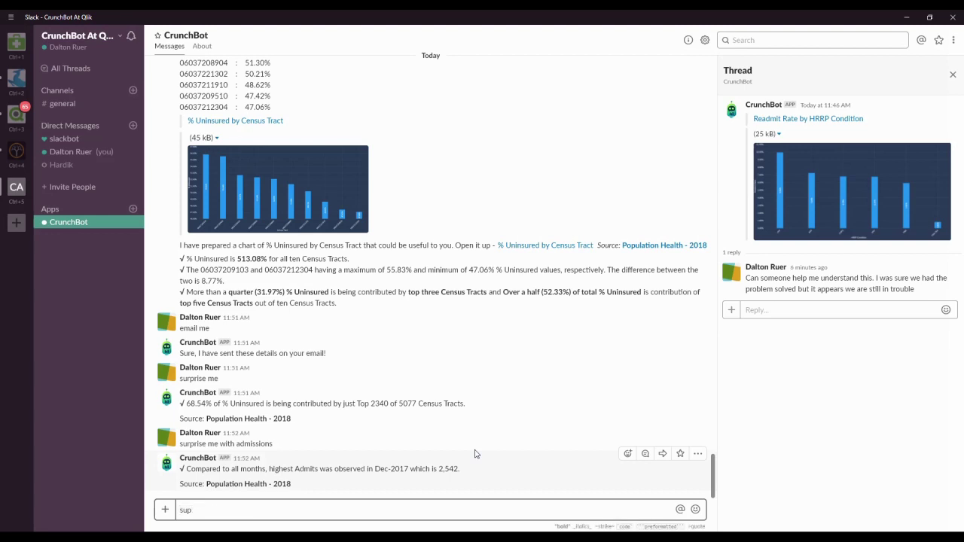
text(ris)
key(BackSpace)
key(BackSpace)
key(BackSpace)
text(rise me for readmission rate)
key(Return)
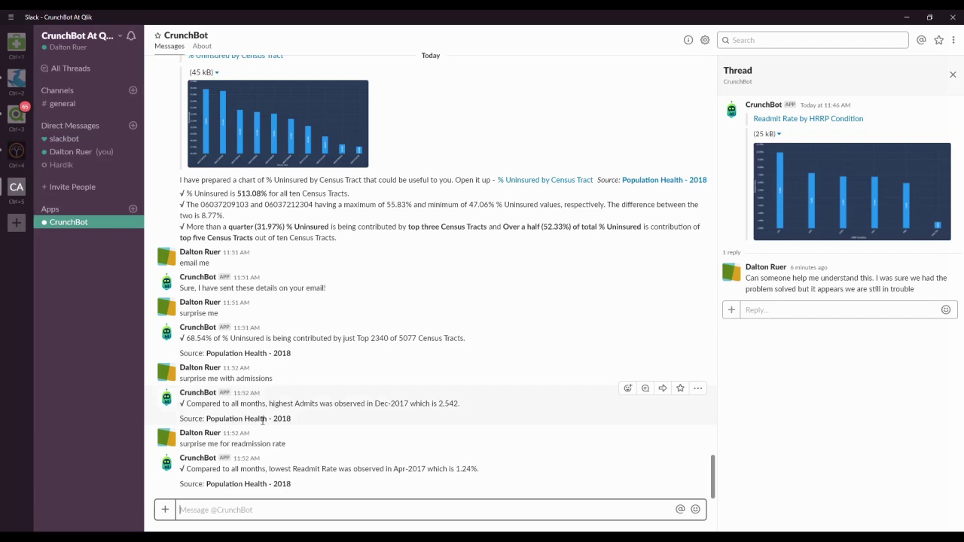
- Open the Population Health - 2018 source app from the Admits by Department answer and open its "Wide variety of views" sheet
scroll(262, 421, up, 10)
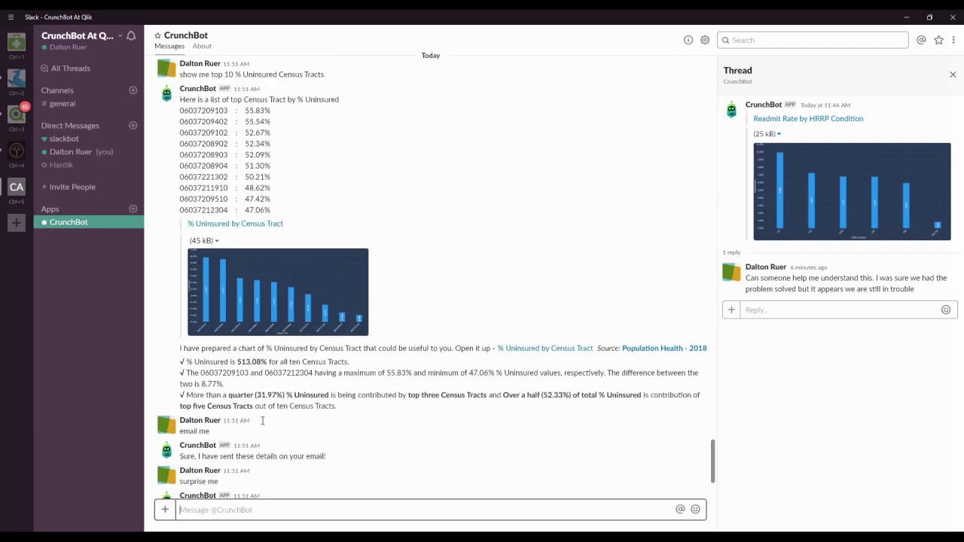
scroll(261, 420, up, 2)
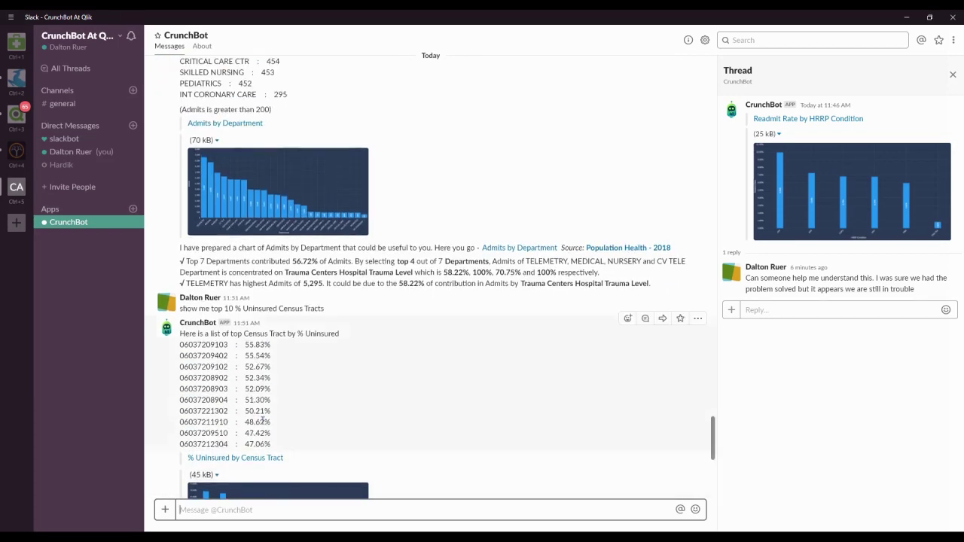
click(605, 249)
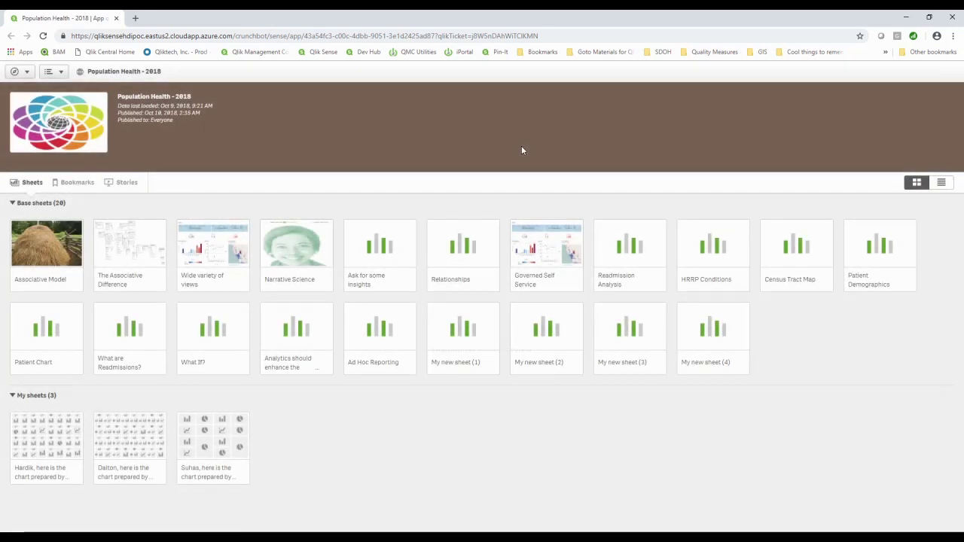
click(201, 265)
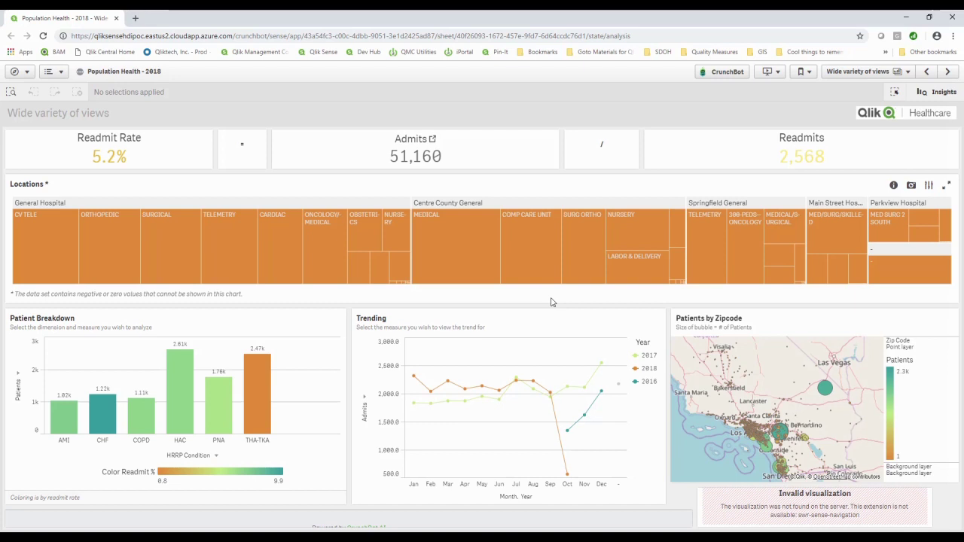
- Open the CrunchBot chat inside the Qlik Sense sheet and send it "help"
click(725, 73)
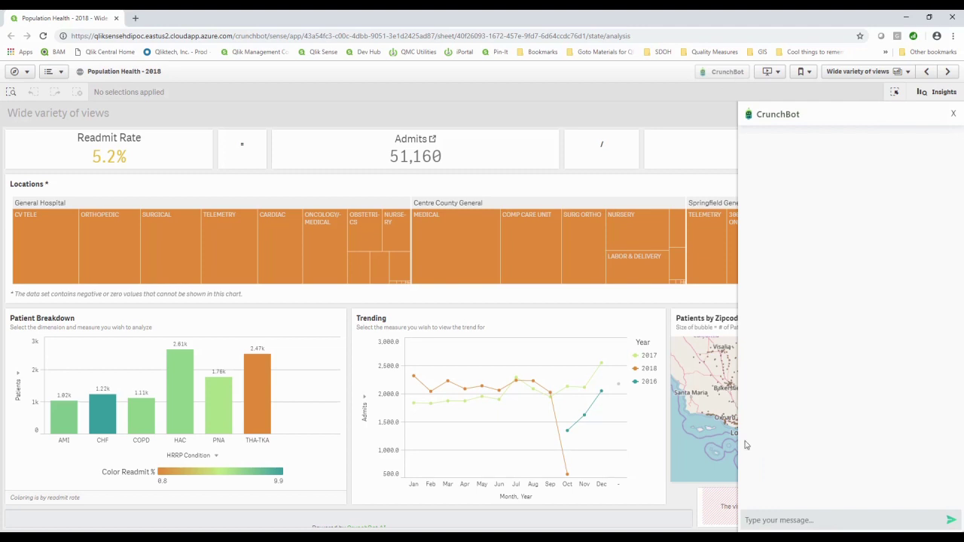
click(782, 521)
text(help)
key(Return)
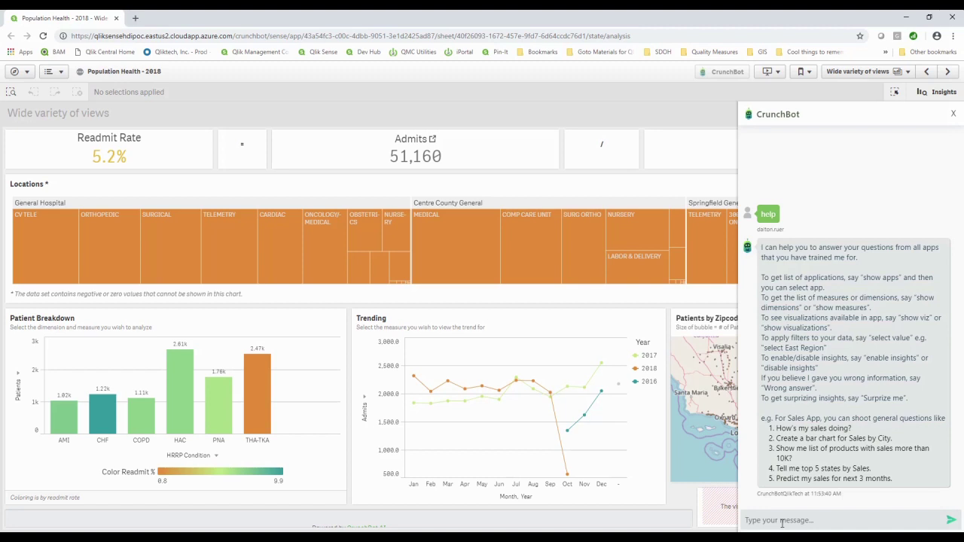
- Ask the embedded CrunchBot to "show me admissions by hospital"
text(show me ap)
text(missions by hospital)
key(Return)
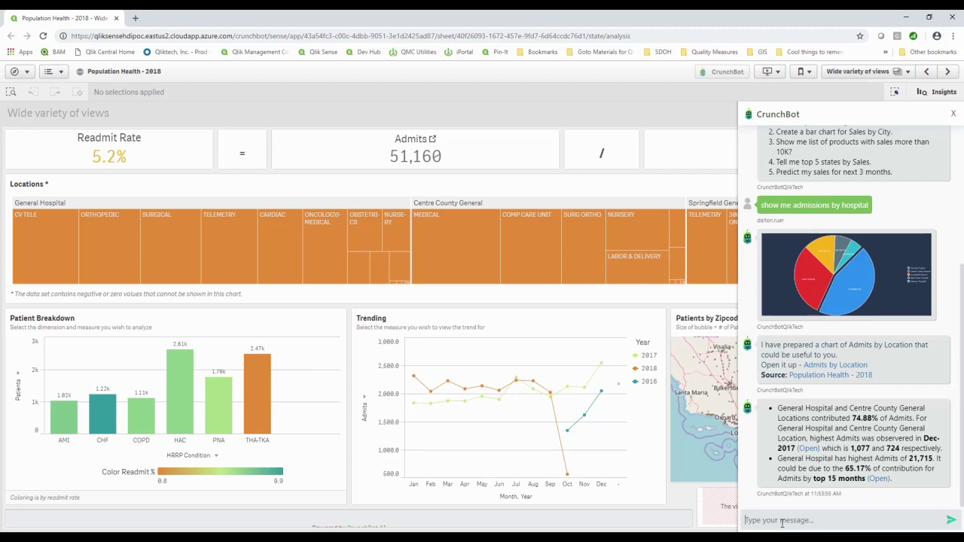
- Ask the embedded CrunchBot "how are my sales doing" and follow up with the suggested Last Year view
text(how are my sales doing)
key(Return)
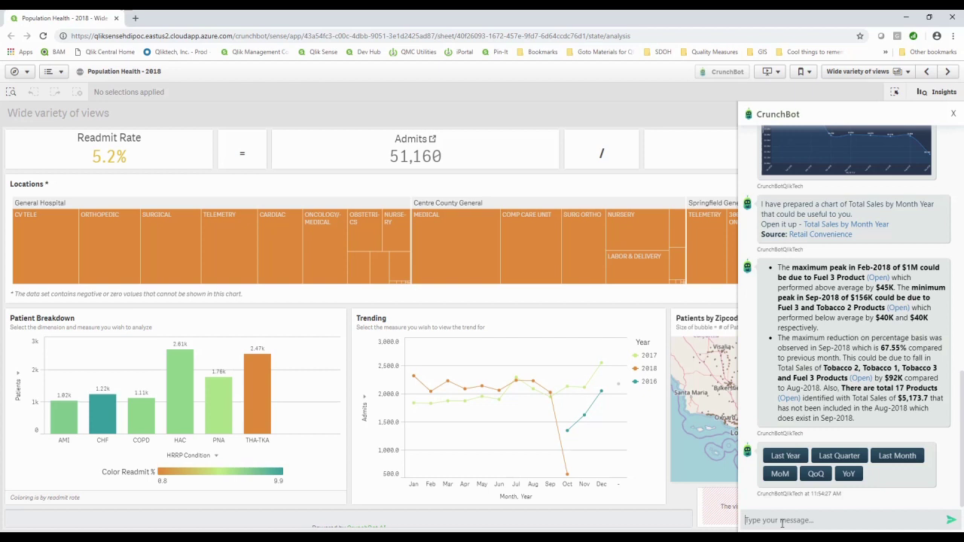
click(783, 458)
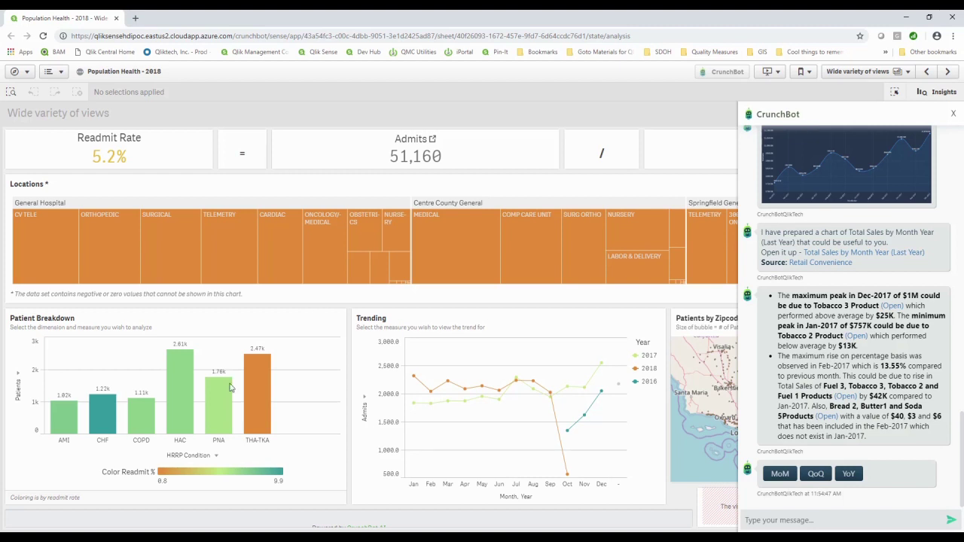
- Switch back to the CrunchBot conversation in Slack
key(alt+Tab)
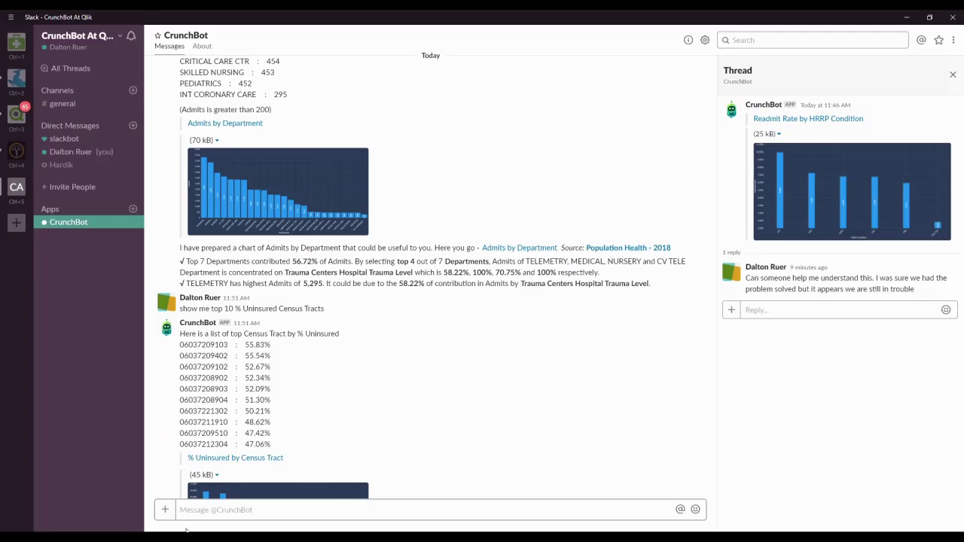